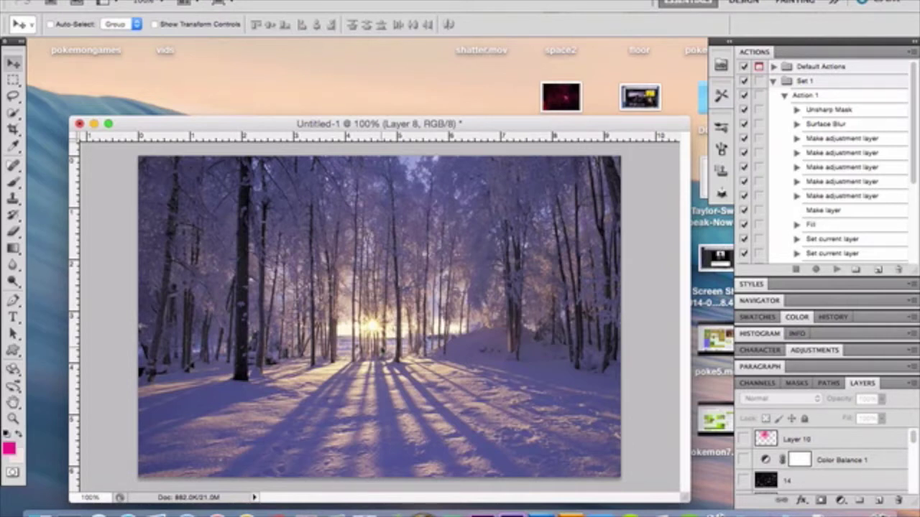
Show Layer 5, the leapfrogging couple, above the snowy forest background
scroll(842, 467, down, 3)
scroll(842, 467, down, 3)
scroll(842, 468, down, 1)
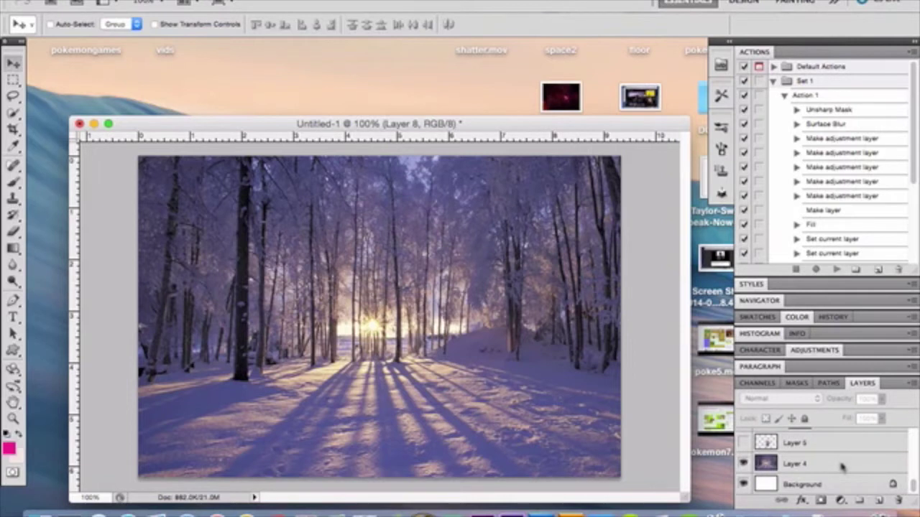
click(744, 442)
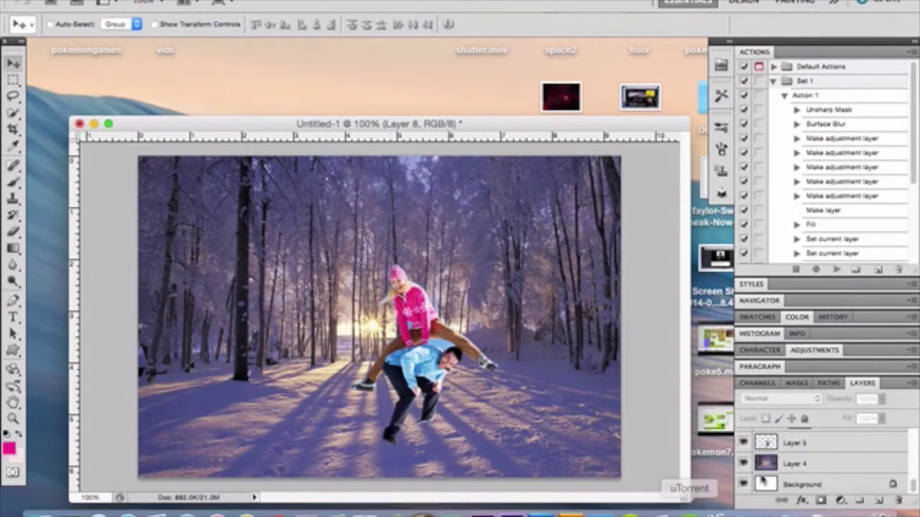
Inspect the Color Overlay style of Layer 5 copy, including the hex code of its overlay colour
scroll(796, 466, up, 2)
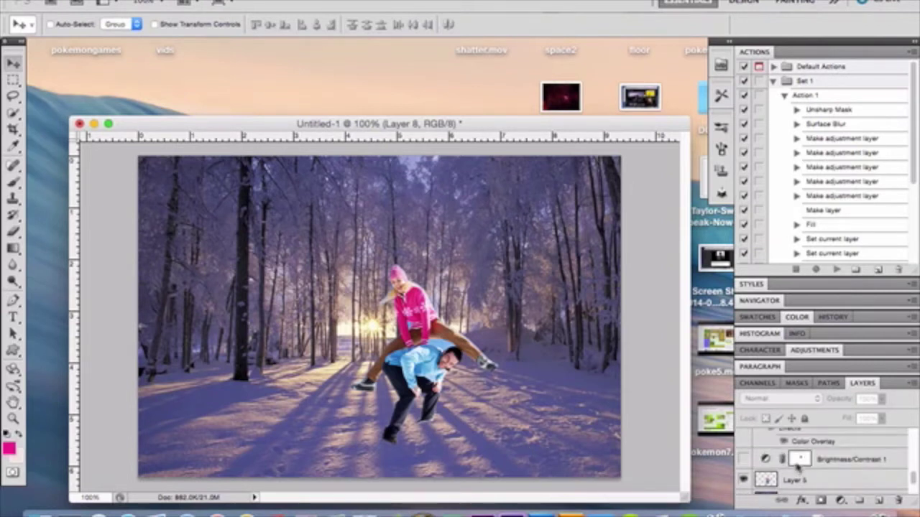
scroll(796, 467, up, 3)
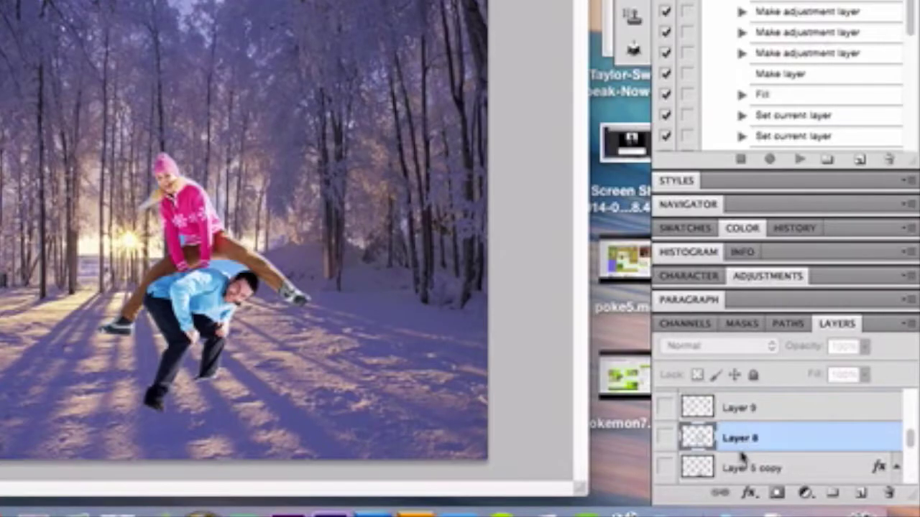
double_click(768, 470)
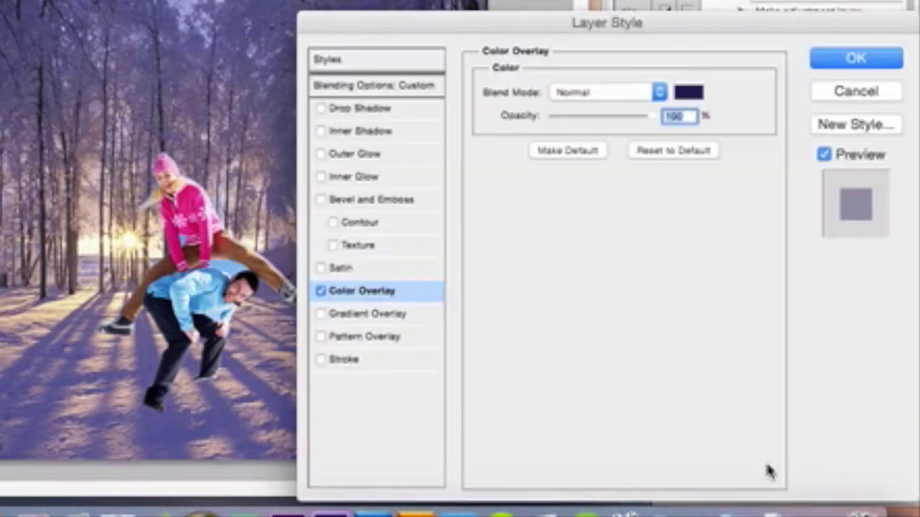
click(680, 97)
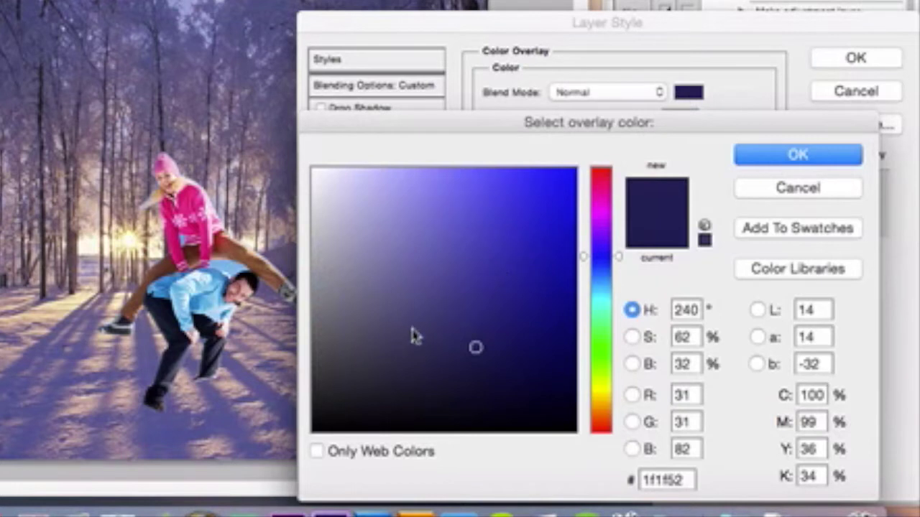
drag(632, 483, 697, 476)
click(790, 154)
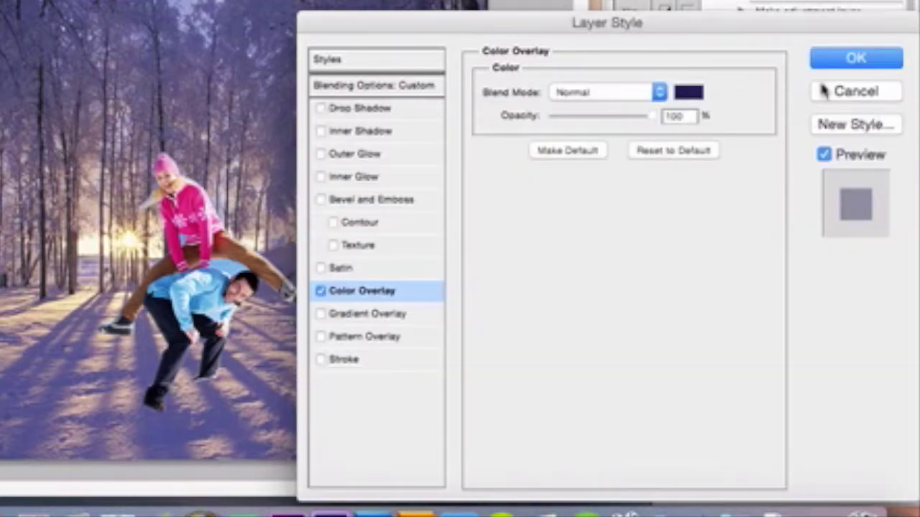
click(827, 60)
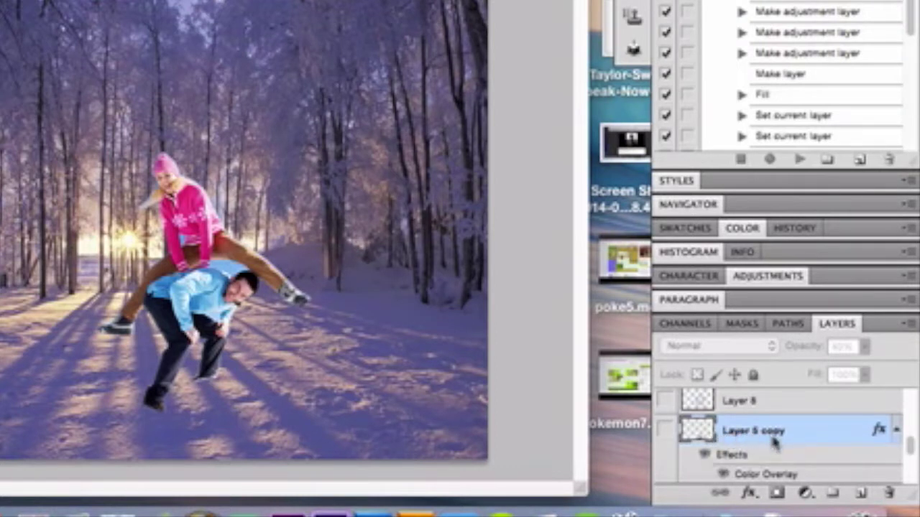
Move Layer 5 copy below the Brightness/Contrast 1 adjustment layer
scroll(774, 440, down, 3)
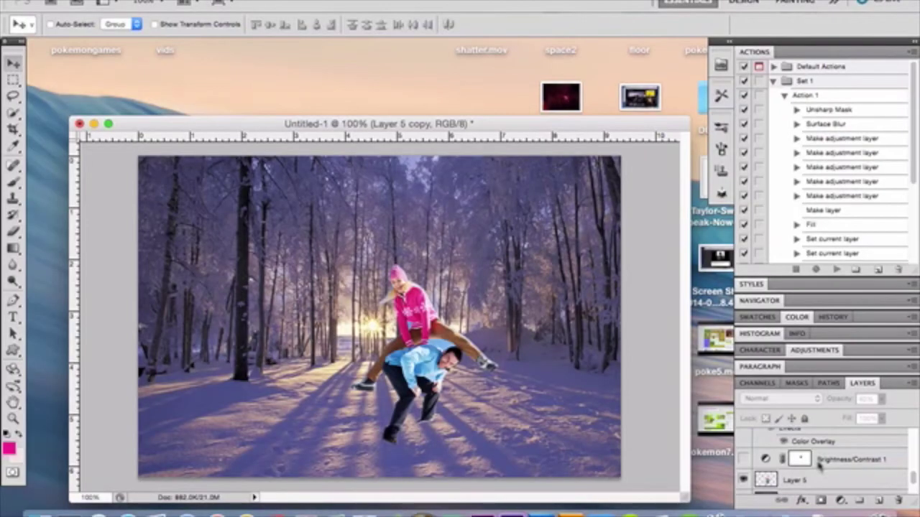
scroll(775, 440, up, 3)
drag(825, 448, 819, 488)
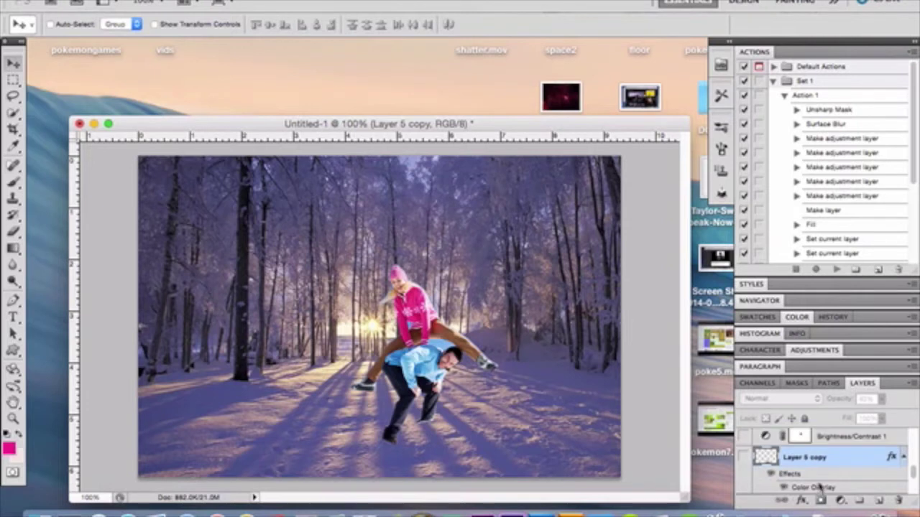
Try to place Layer 5 above the Brightness/Contrast 1 adjustment layer, and undo that reordering
drag(826, 446, 831, 489)
click(840, 437)
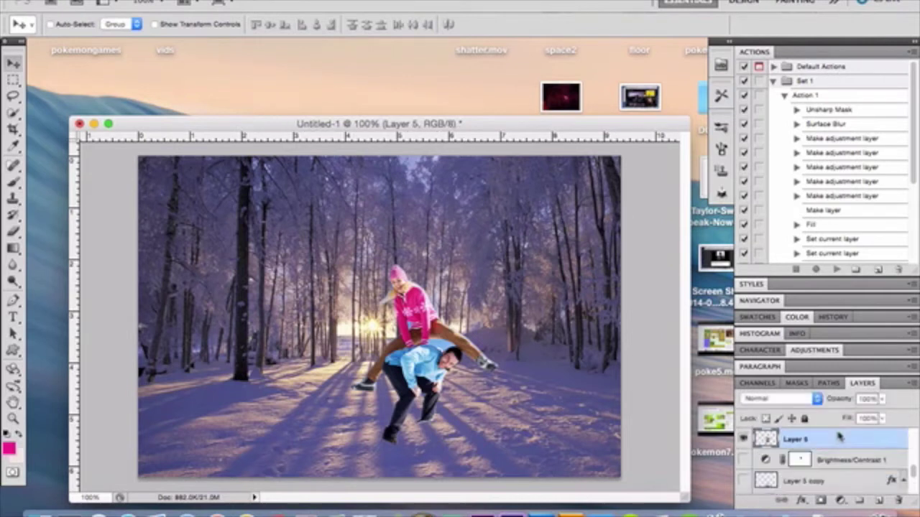
key(super+z)
Place Layer 5 directly above Layer 5 copy in the layer stack and make Layer 5 copy visible as the shadow
scroll(838, 464, down, 3)
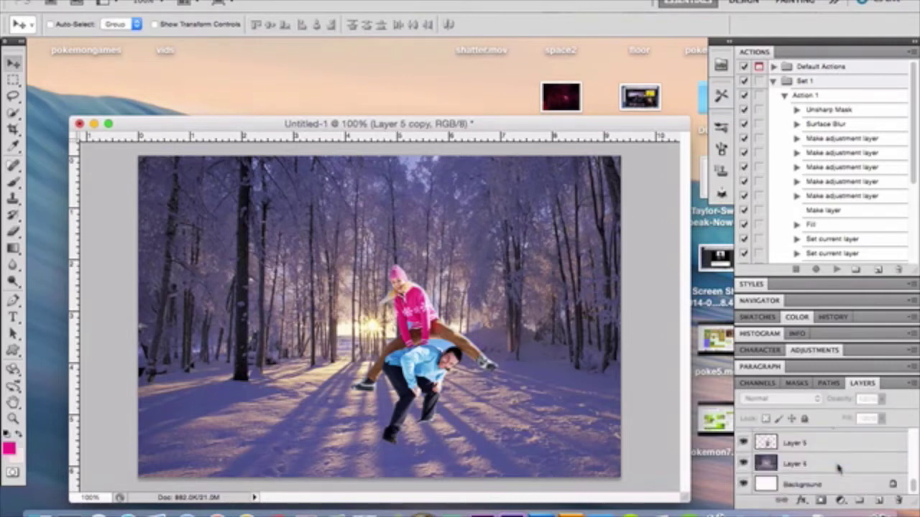
scroll(838, 468, up, 3)
scroll(838, 469, down, 2)
scroll(838, 469, up, 2)
scroll(838, 468, down, 1)
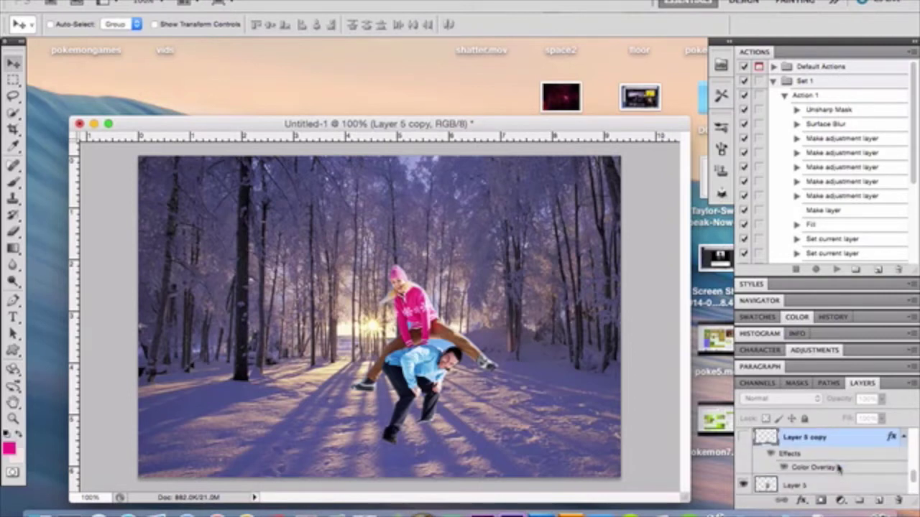
key(super+z)
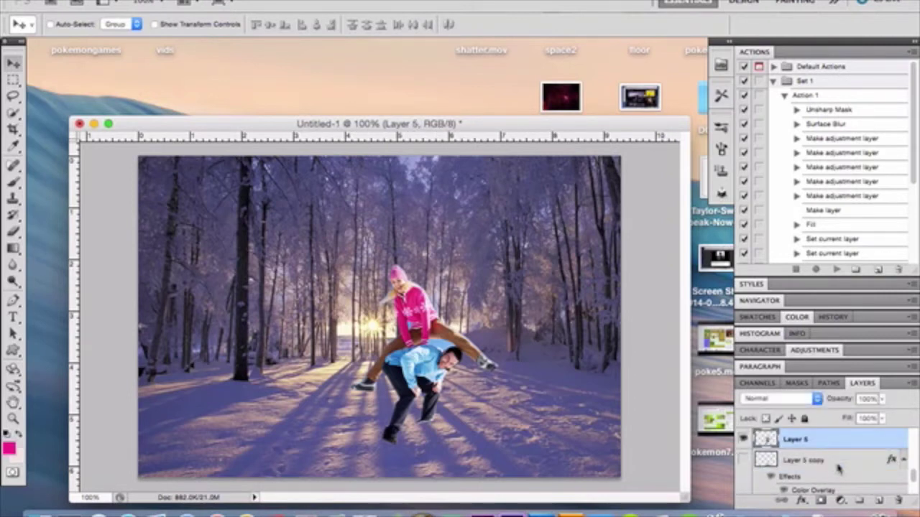
click(838, 467)
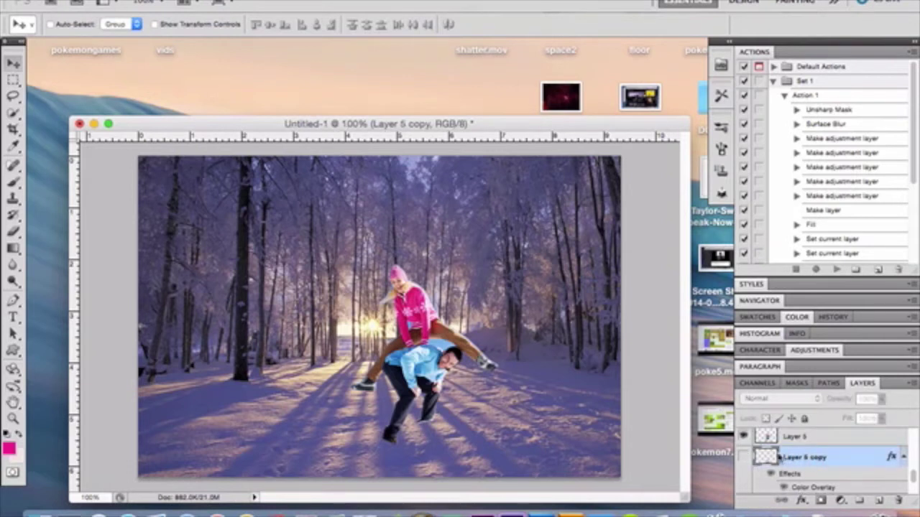
click(743, 457)
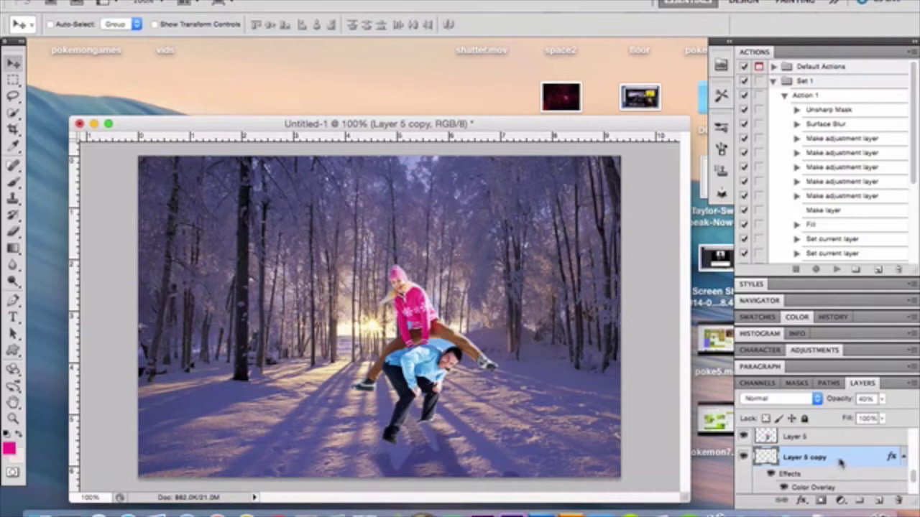
Look at the Free Transform rotate and flip options and the Blur tool for the Layer 5 copy shadow
key(super+t)
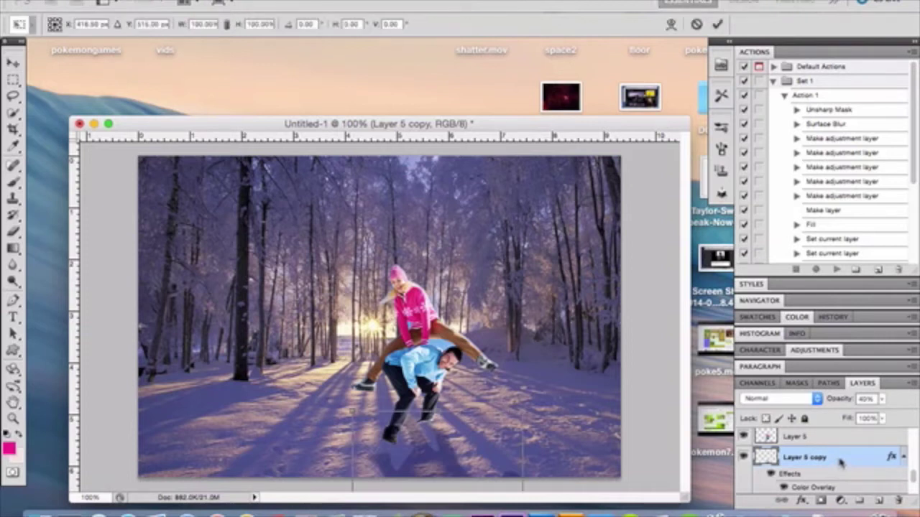
right_click(424, 447)
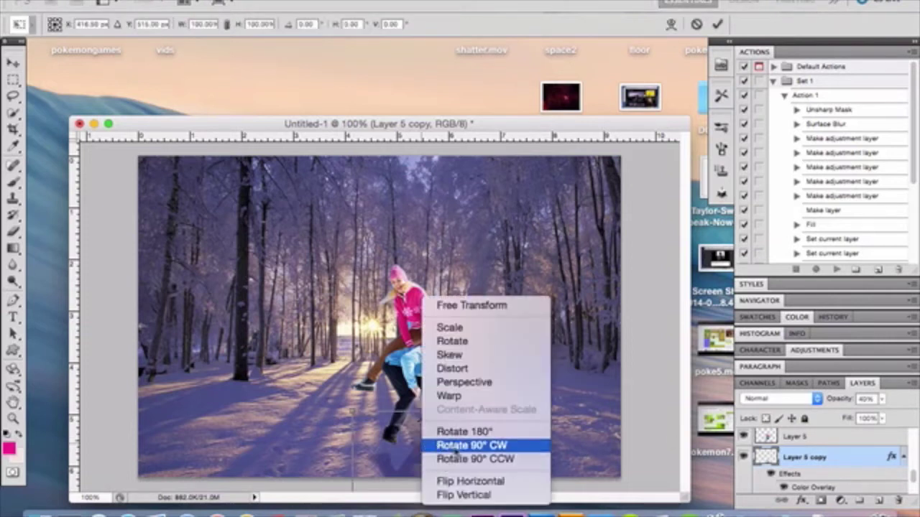
click(391, 465)
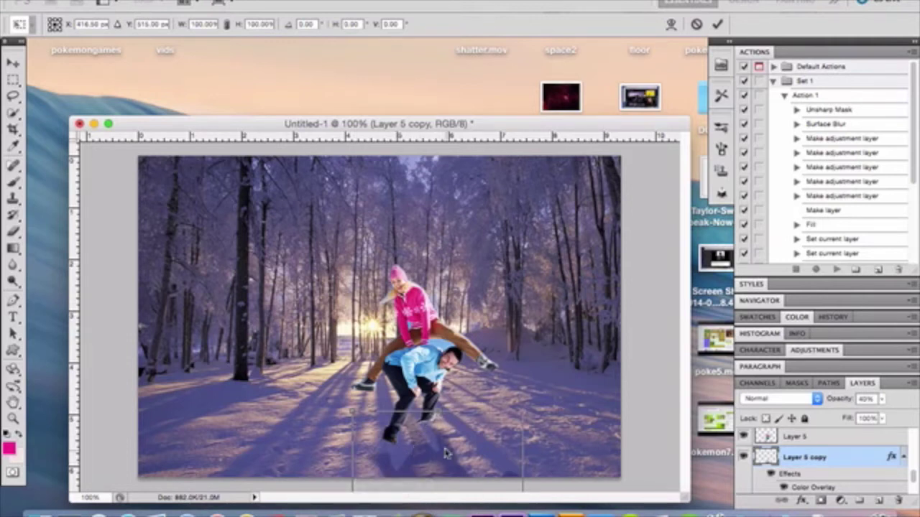
key(Return)
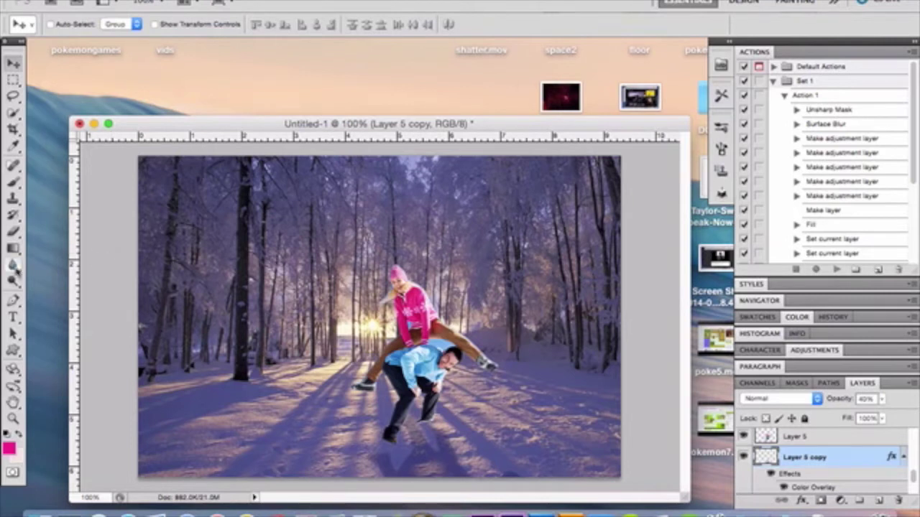
mouse_move(14, 267)
mouse_down()
mouse_move(54, 274)
mouse_move(54, 261)
mouse_up()
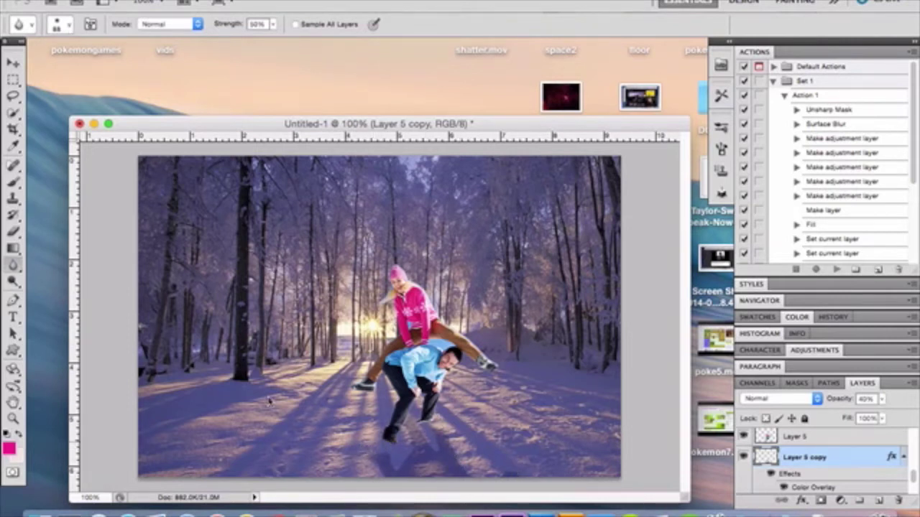
click(13, 64)
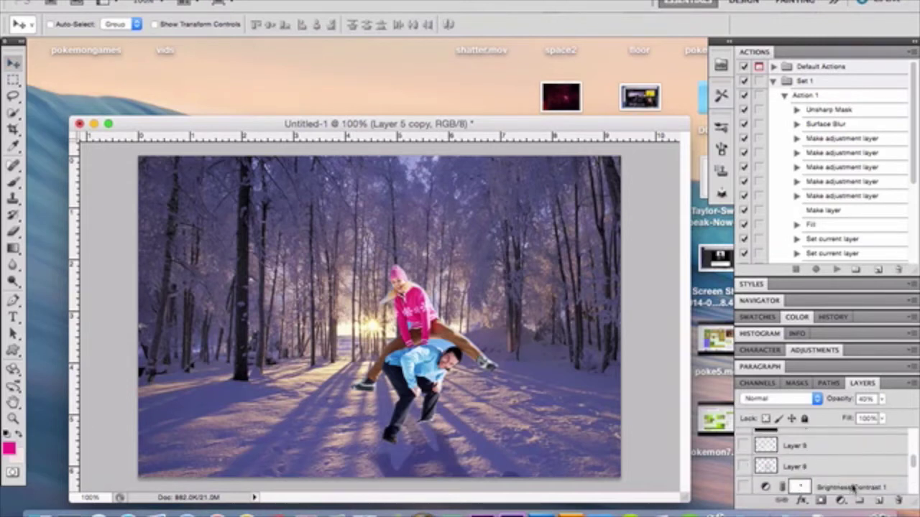
Add a new layer directly above Layer 8 and set its blend mode to Screen
click(848, 467)
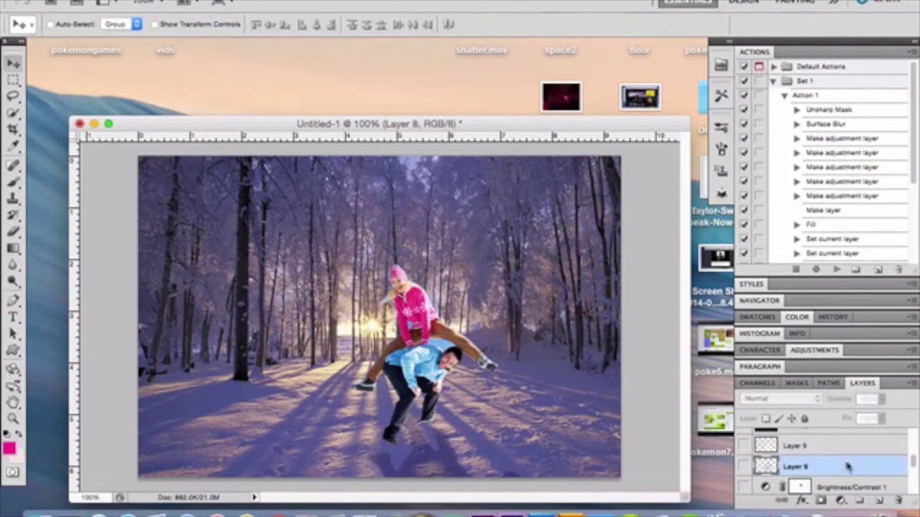
click(879, 501)
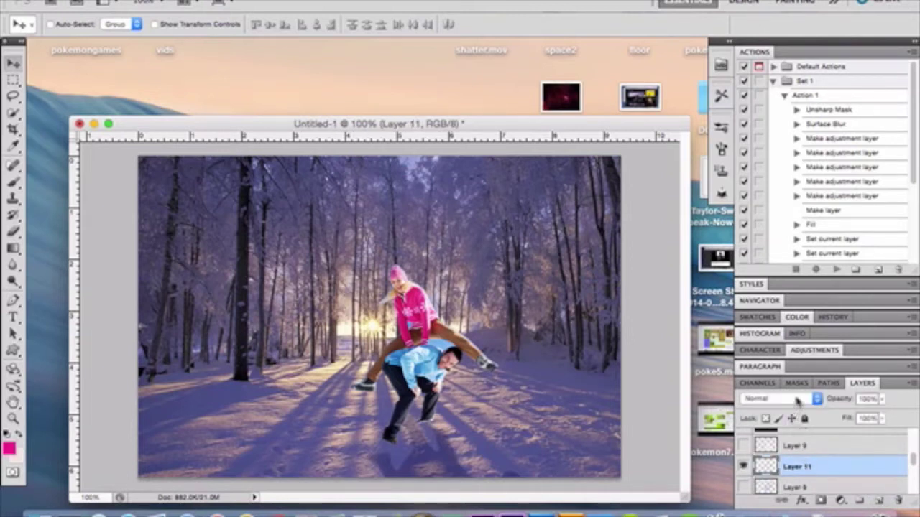
click(798, 401)
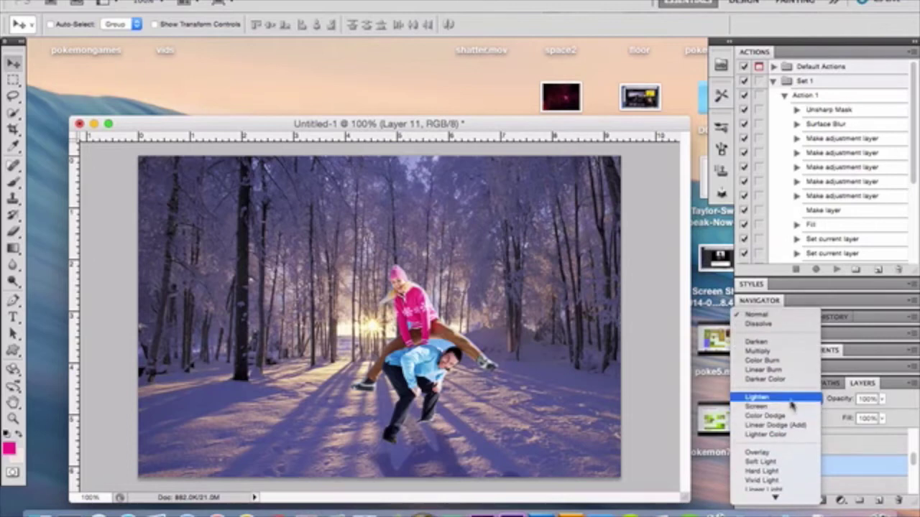
click(791, 407)
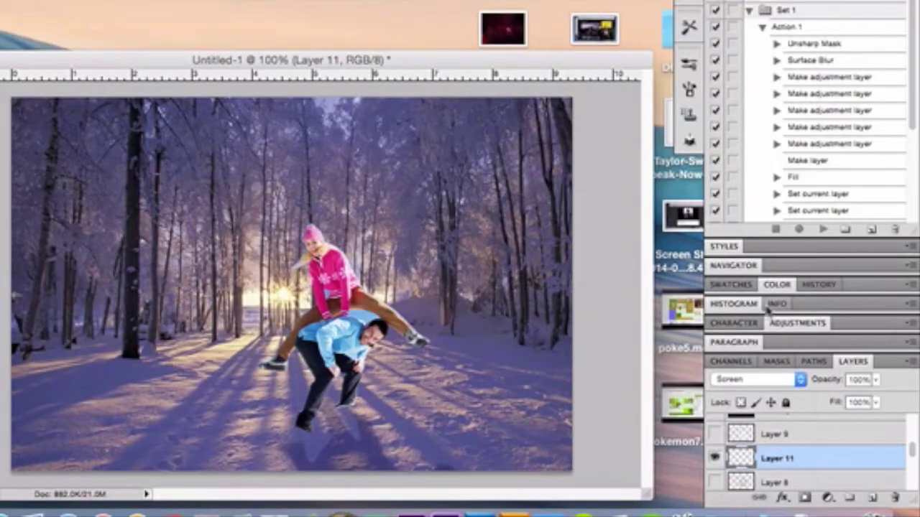
Set the foreground colour to bright green with RGB values 0, 255, 42
click(775, 284)
click(719, 234)
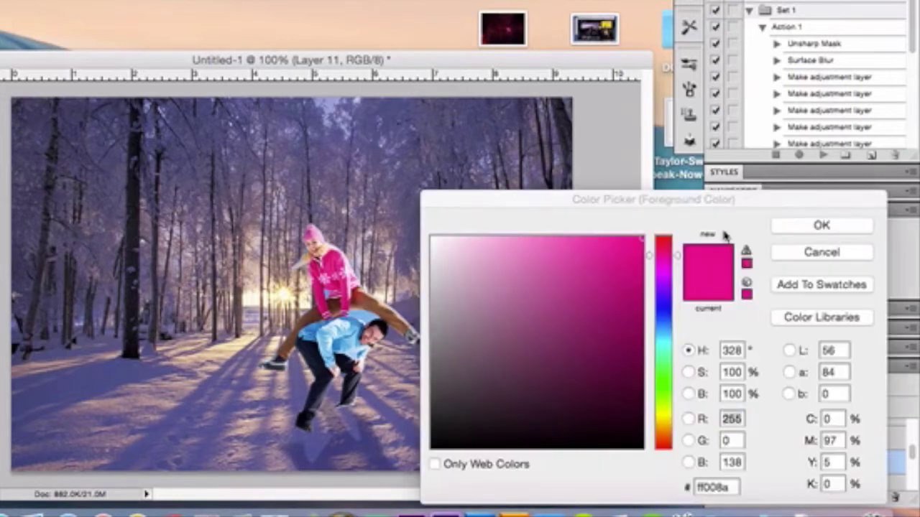
click(664, 372)
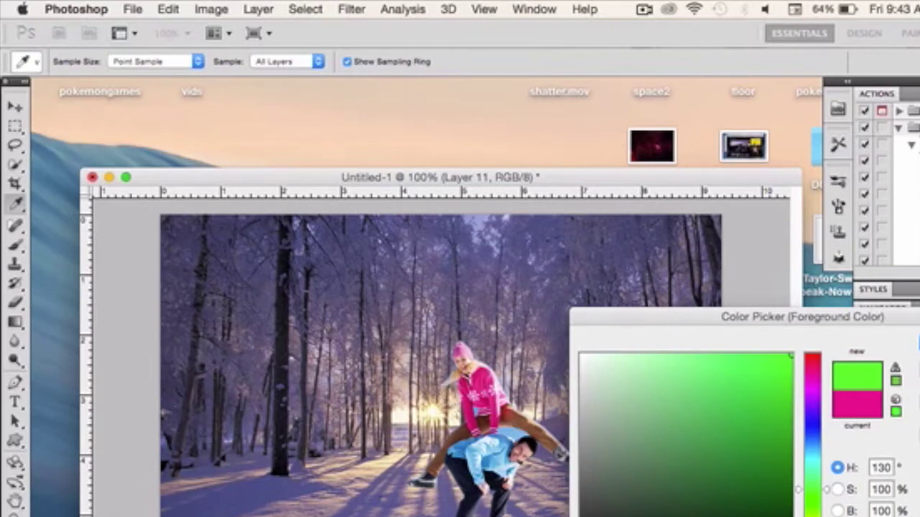
key(Return)
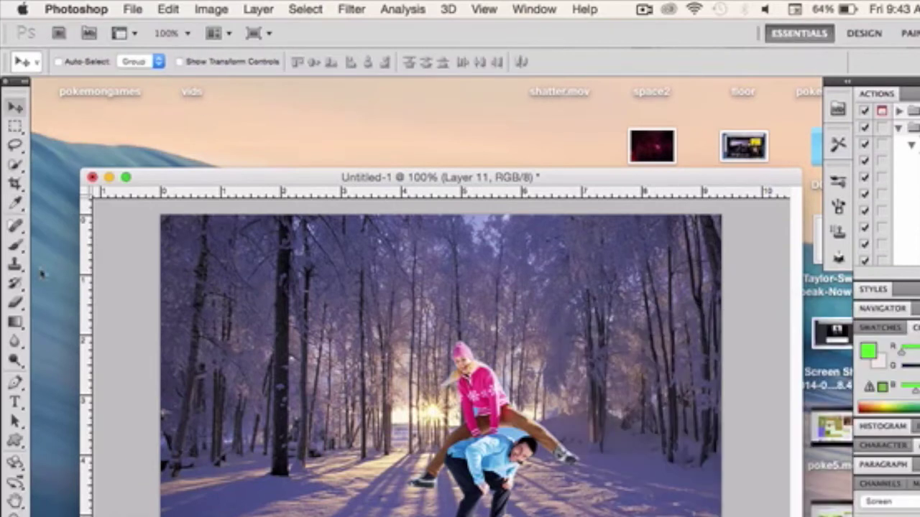
Set up a soft Brush with a 38 px size and 66% flow
click(15, 246)
click(68, 60)
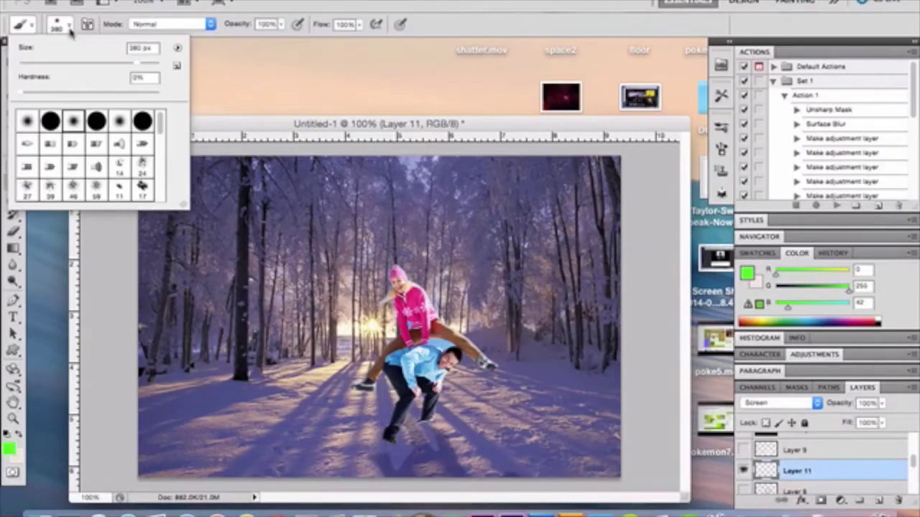
click(62, 64)
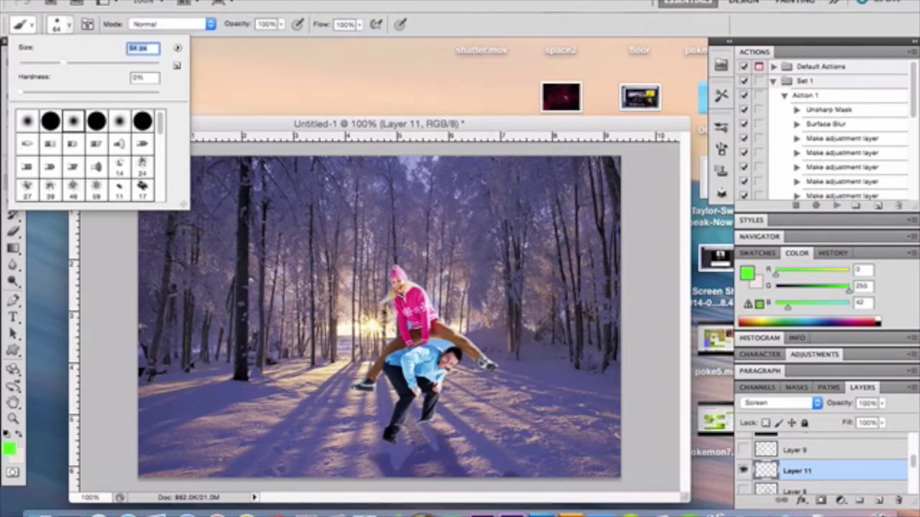
drag(48, 65, 42, 65)
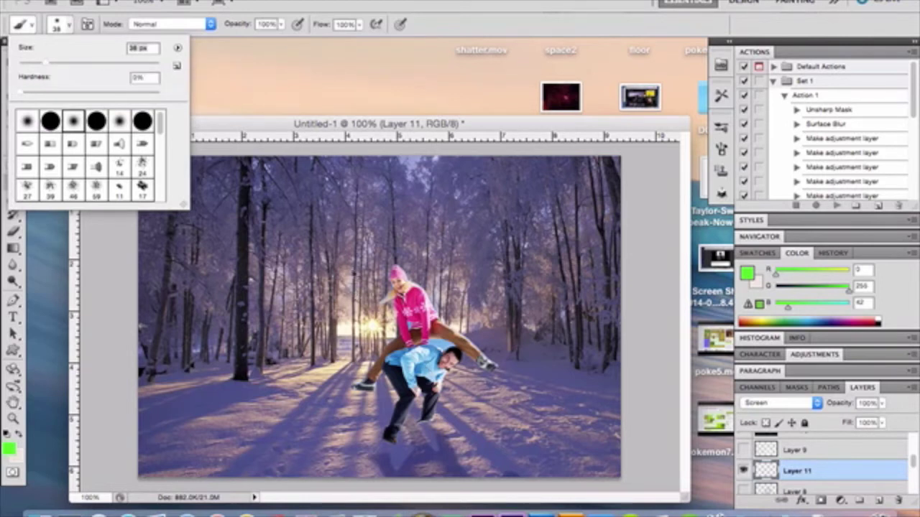
click(363, 25)
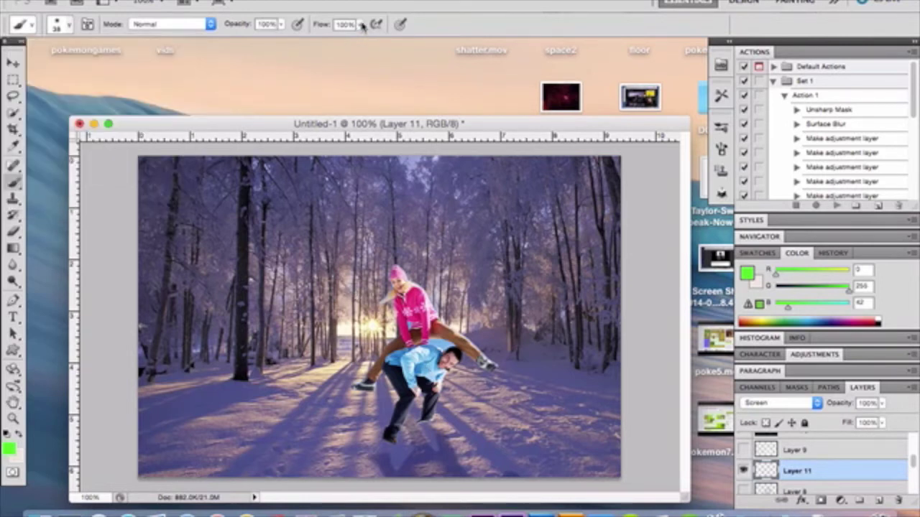
click(331, 44)
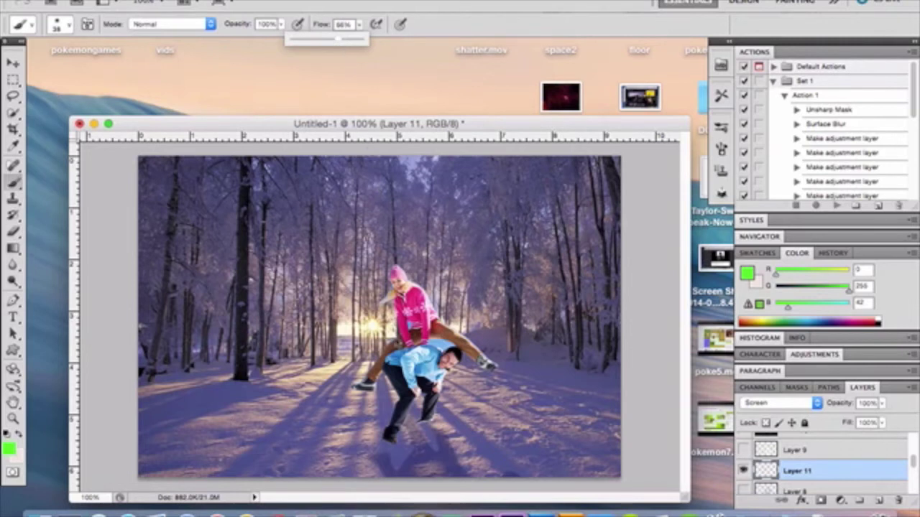
Paint a green glow on the new Screen layer around the woman's head and body and along both legs
mouse_move(401, 267)
mouse_down()
mouse_move(442, 319)
mouse_move(493, 368)
mouse_up()
mouse_move(403, 277)
mouse_down()
mouse_move(382, 277)
mouse_move(383, 345)
mouse_move(357, 383)
mouse_up()
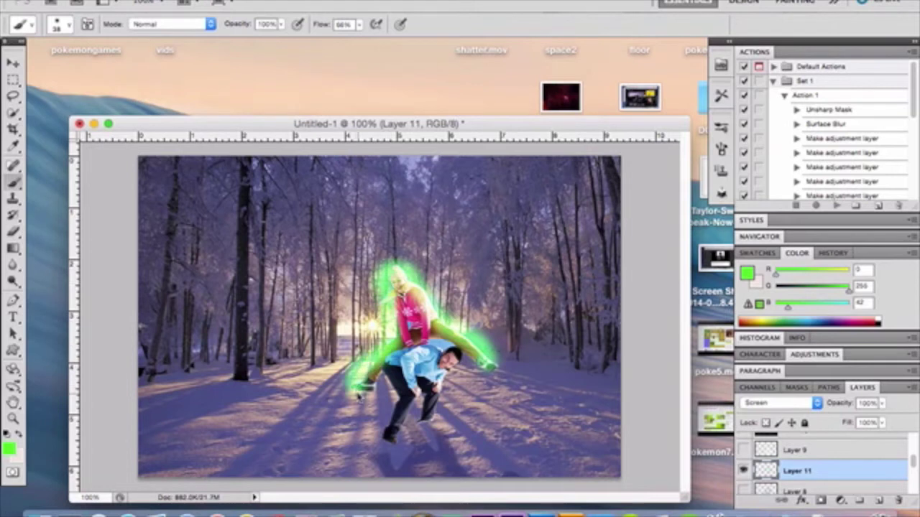
Undo both green glow strokes painted around the woman on Layer 11
key(super+z)
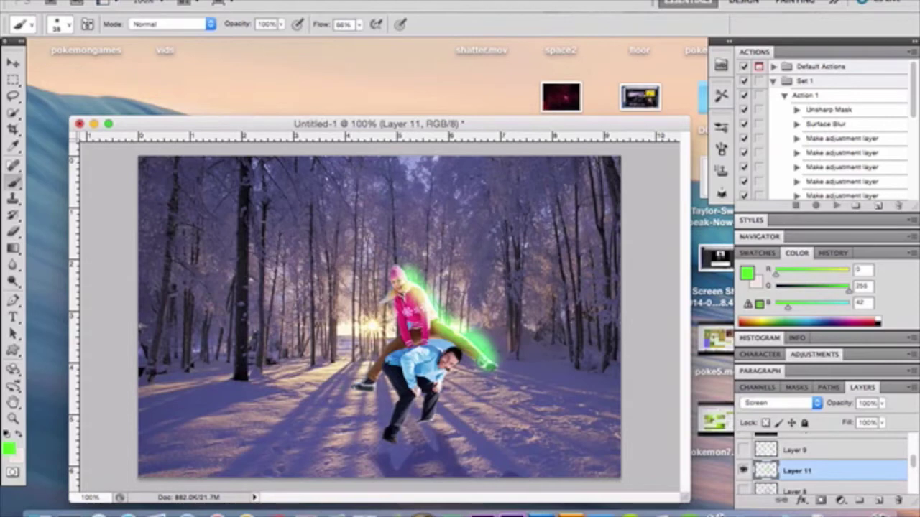
click(147, 2)
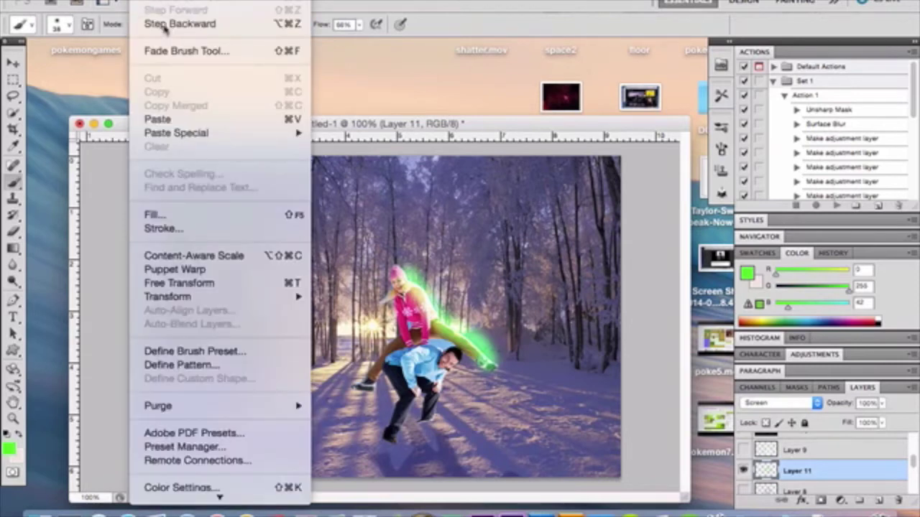
click(164, 24)
Set the foreground colour to mint green with RGB values 0, 255, 156 and the Brush flow to 61%
click(747, 273)
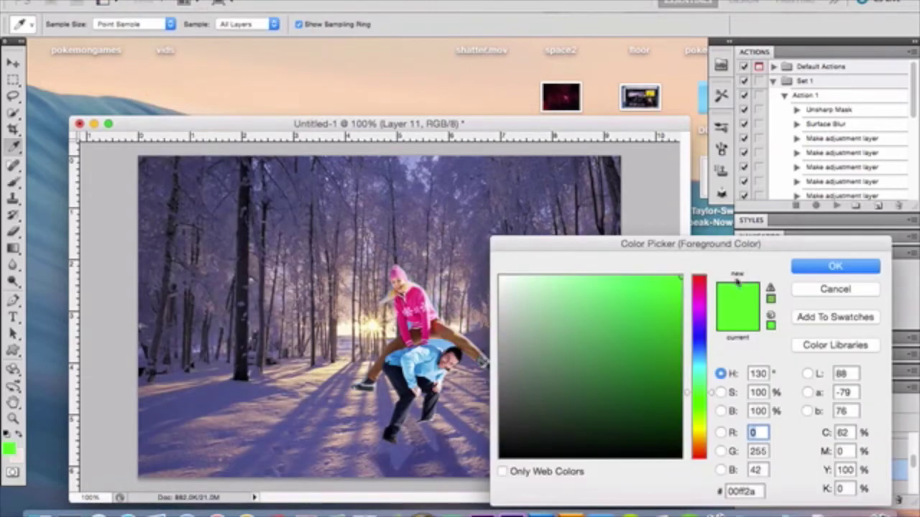
click(700, 389)
mouse_move(701, 389)
mouse_down()
mouse_move(701, 375)
mouse_move(705, 390)
mouse_move(696, 393)
mouse_move(706, 382)
mouse_up()
key(Return)
key(b)
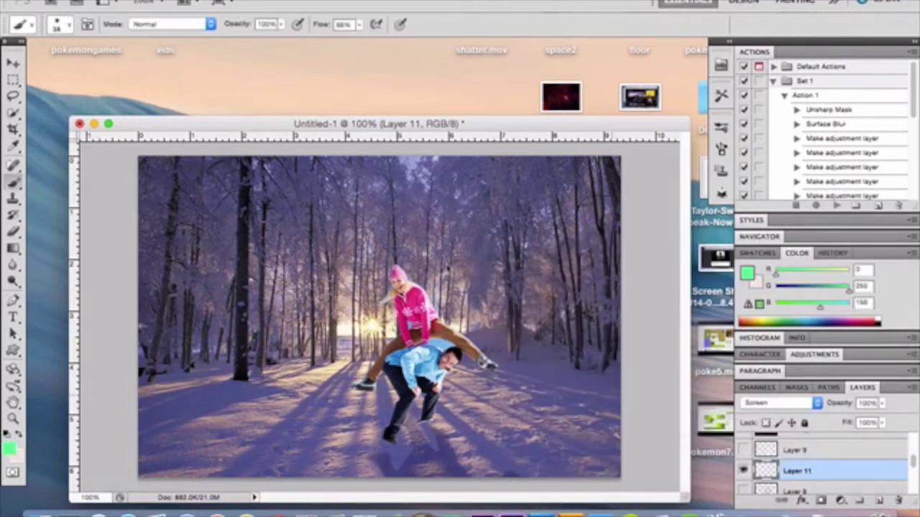
click(359, 26)
drag(362, 41, 358, 41)
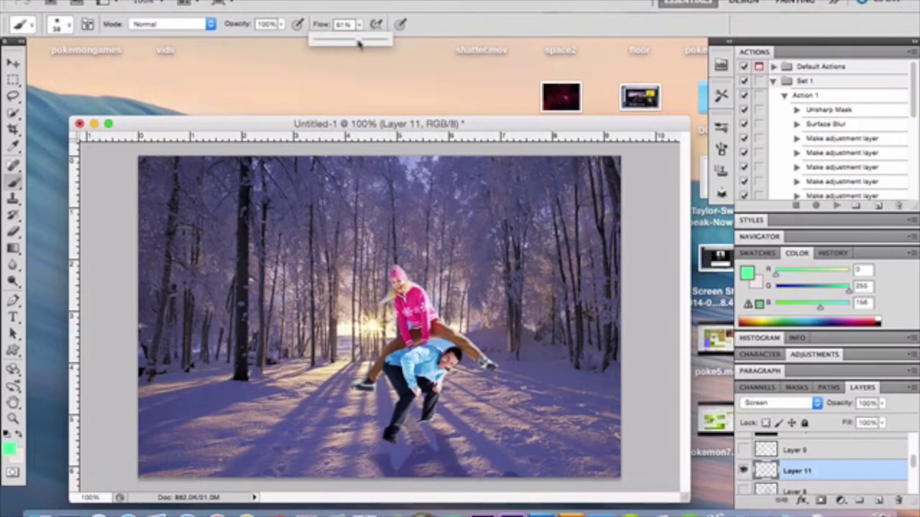
Paint a mint-green glow on Layer 11 around the woman's body and legs and around the man, undoing the stray stroke beside his leg
mouse_move(409, 272)
mouse_down()
mouse_move(438, 320)
mouse_move(492, 368)
mouse_up()
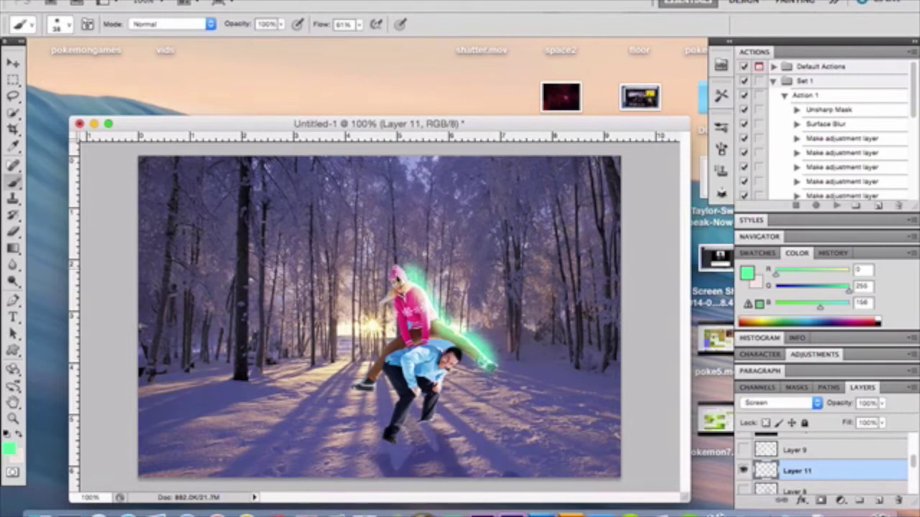
mouse_move(410, 289)
mouse_down()
mouse_move(390, 284)
mouse_move(411, 308)
mouse_move(368, 353)
mouse_move(357, 379)
mouse_move(365, 397)
mouse_move(384, 382)
mouse_move(371, 388)
mouse_move(396, 399)
mouse_move(385, 403)
mouse_move(376, 446)
mouse_up()
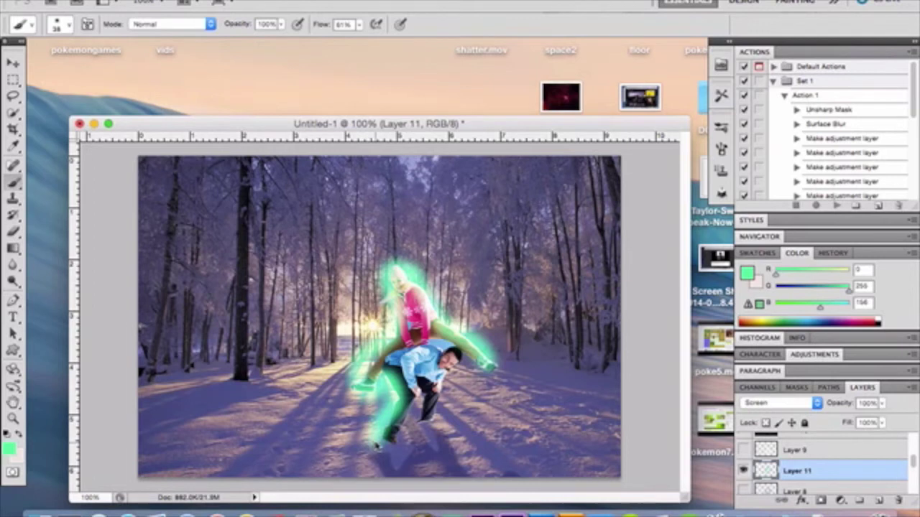
key(super+z)
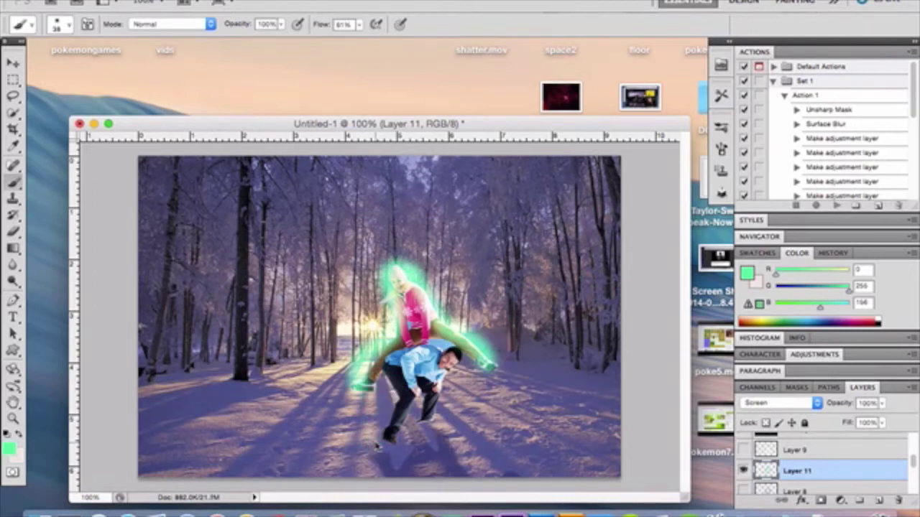
mouse_move(481, 378)
mouse_down()
mouse_move(464, 364)
mouse_move(431, 425)
mouse_move(417, 415)
mouse_move(418, 396)
mouse_move(422, 414)
mouse_move(385, 385)
mouse_move(374, 388)
mouse_move(392, 377)
mouse_up()
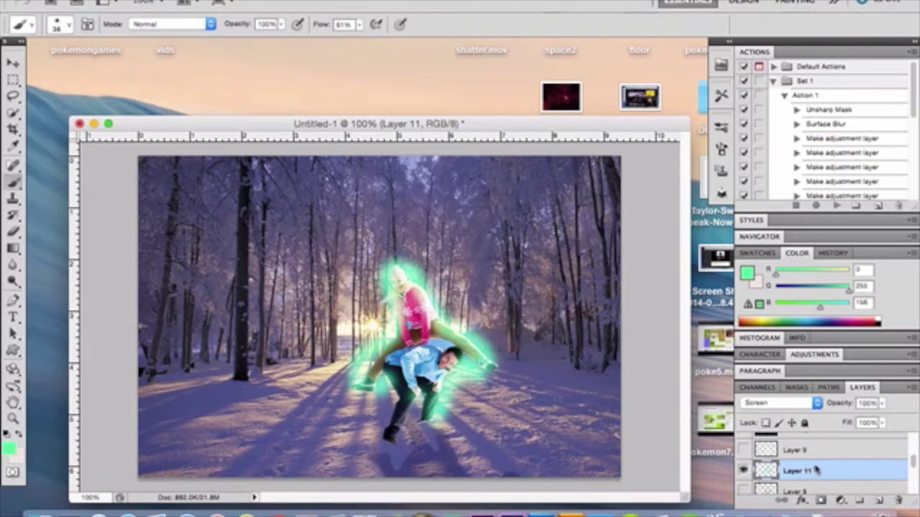
Delete Layer 11 and show the multicoloured glow on Layer 8 instead
key(Delete)
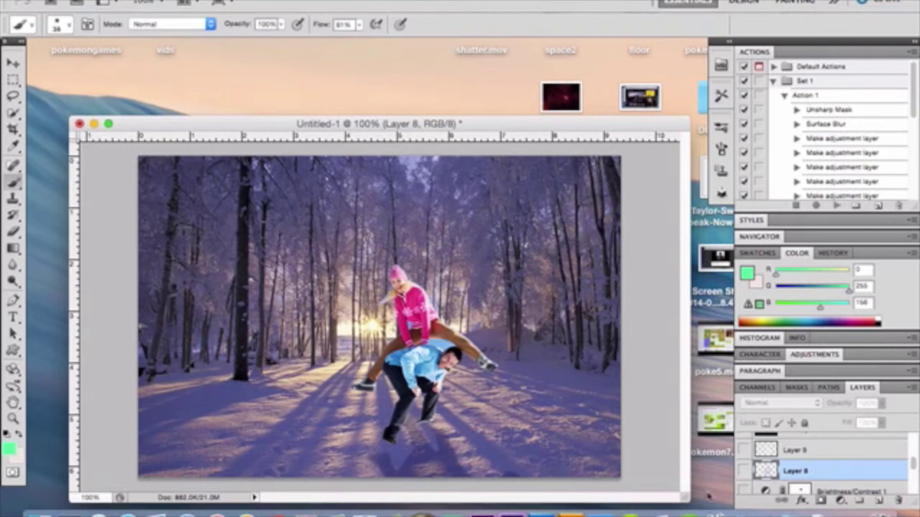
click(744, 471)
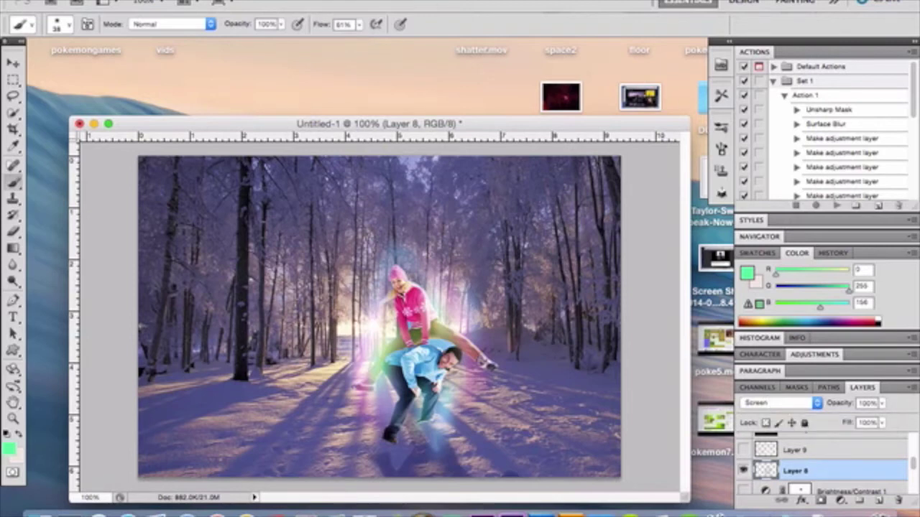
Examine the Motion Blur angle and distance settings for Layer 8 without applying the filter
click(302, 0)
mouse_move(385, 135)
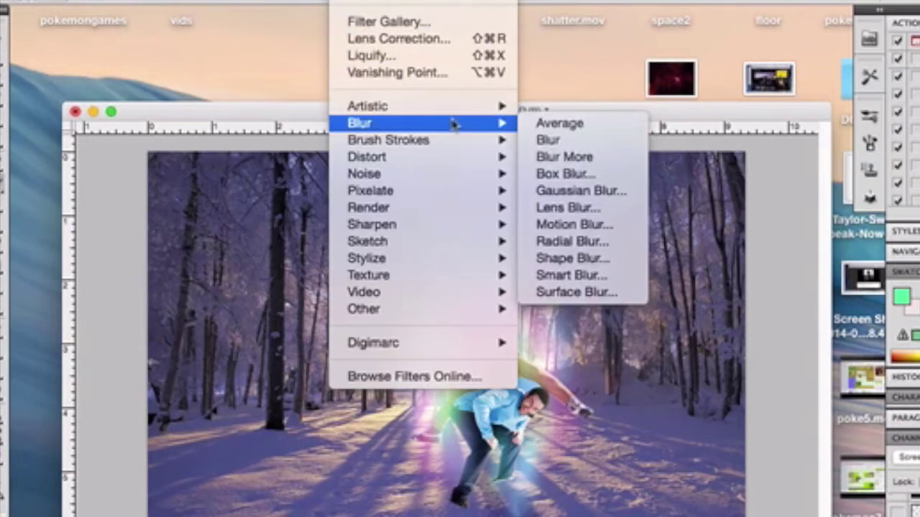
click(574, 224)
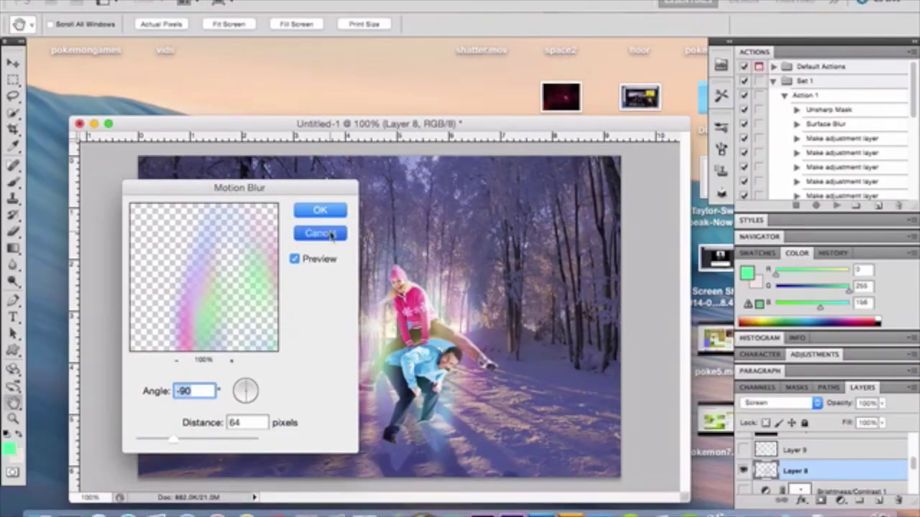
click(386, 248)
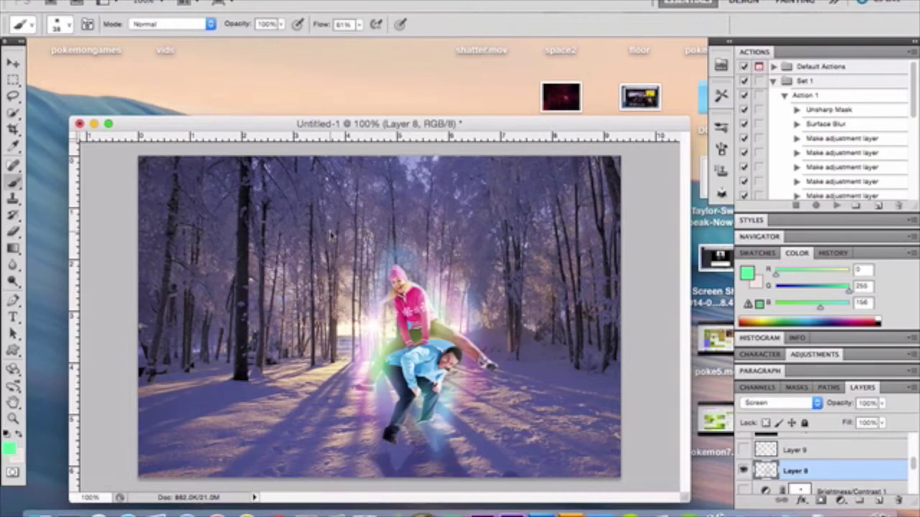
Examine the Free Transform bounds of the Layer 8 glow without resizing it, and return to the Brush tool
key(ctrl+t)
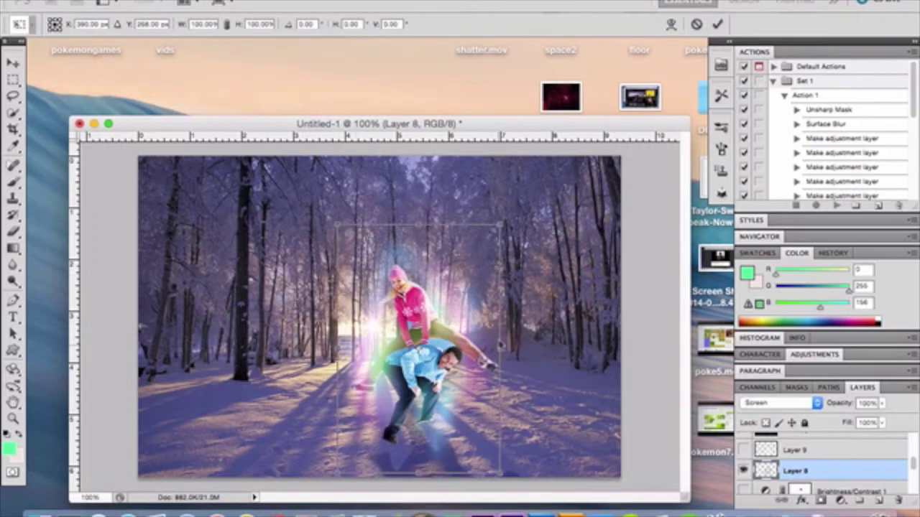
key(Return)
key(b)
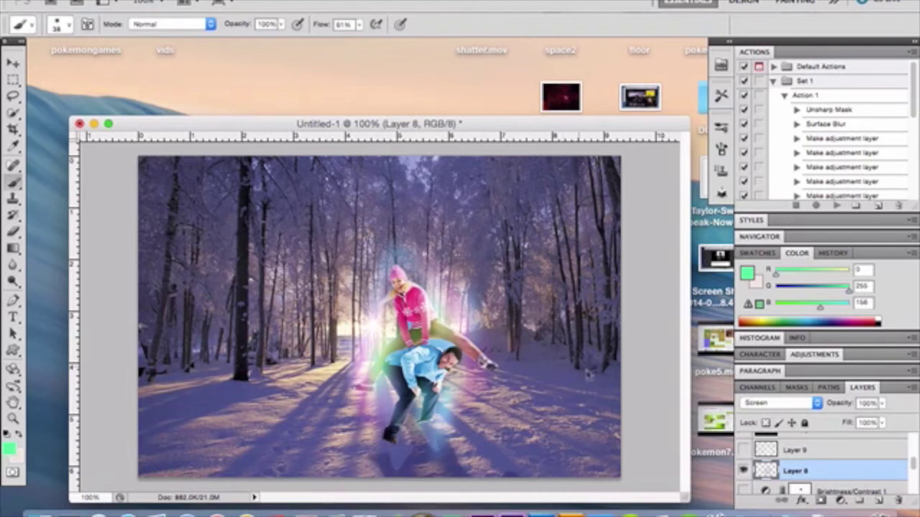
Show the Overlay glow on Layer 9 and the snow overlay layer 14 copy
click(745, 449)
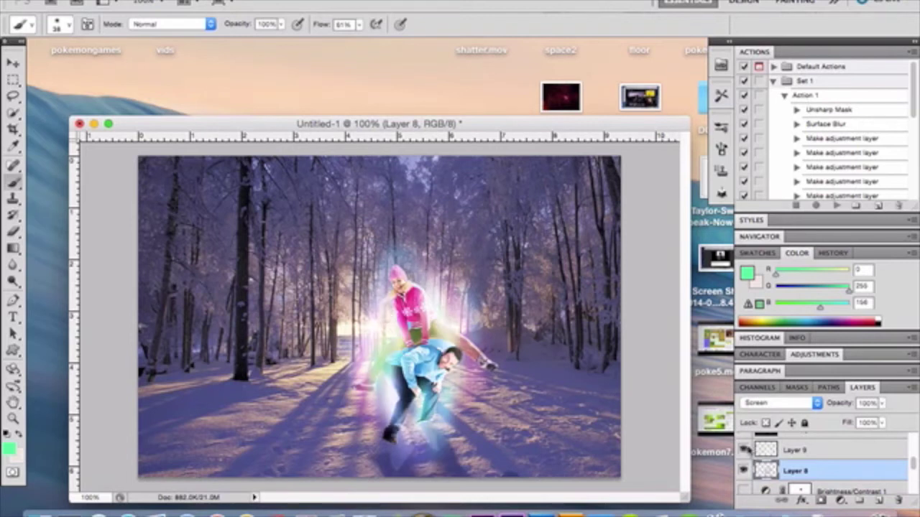
click(830, 452)
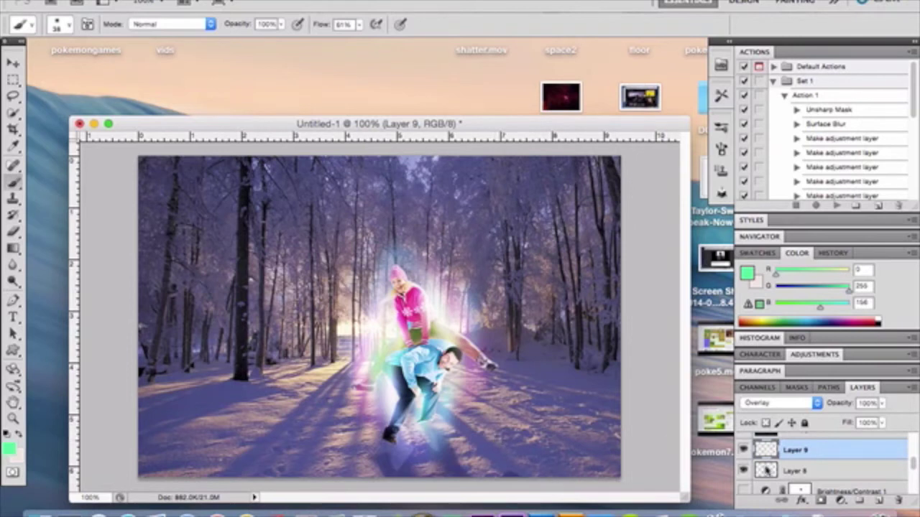
scroll(831, 449, down, 5)
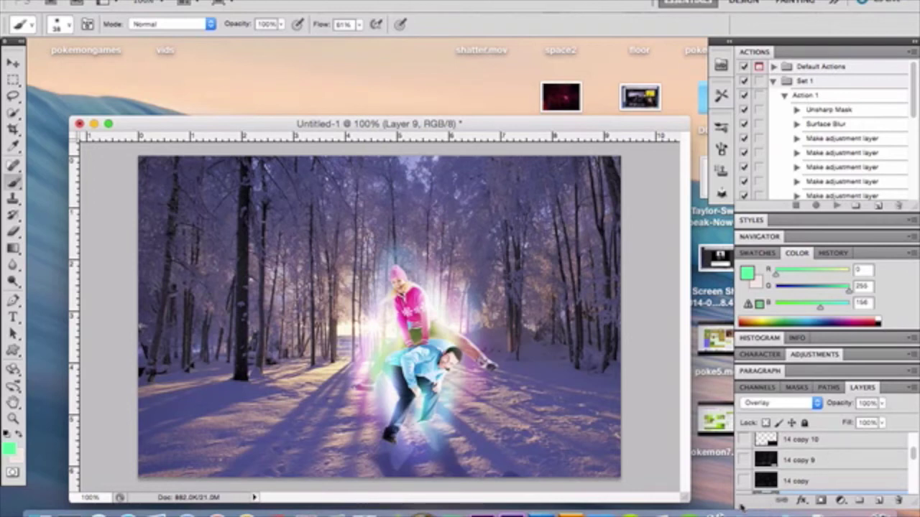
click(744, 481)
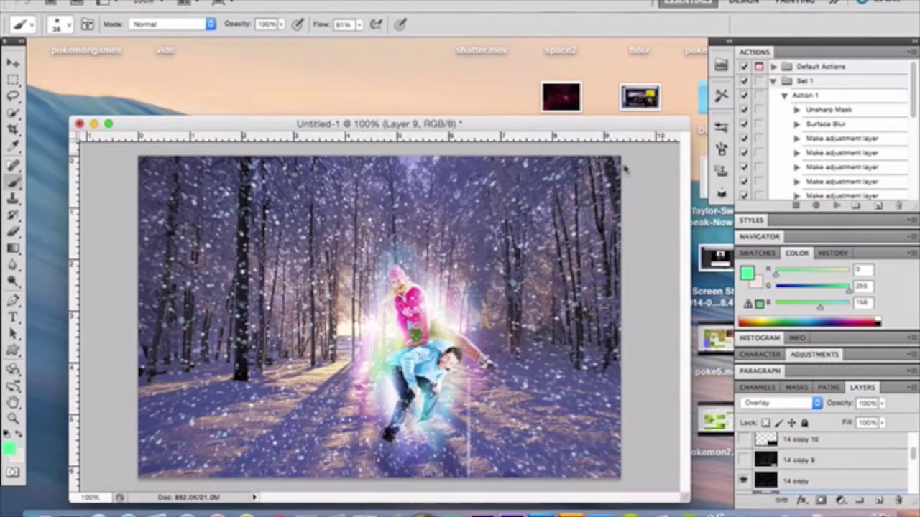
Examine the Radial Blur amount, method and quality settings for the 14 copy snow layer without applying the filter
click(796, 481)
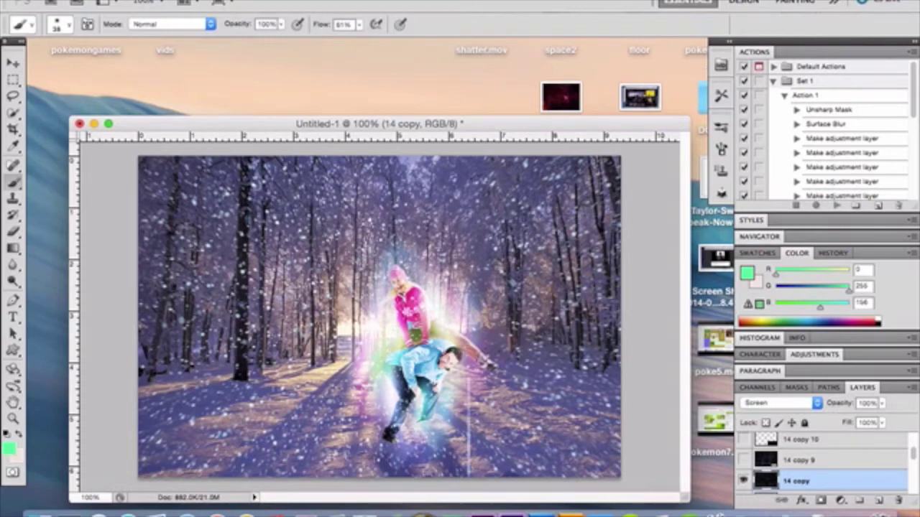
click(303, 0)
mouse_move(402, 136)
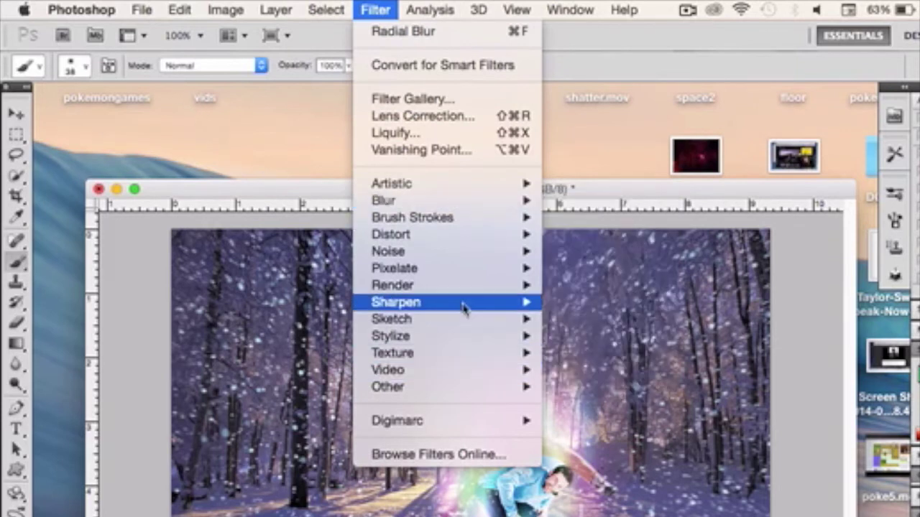
mouse_move(525, 287)
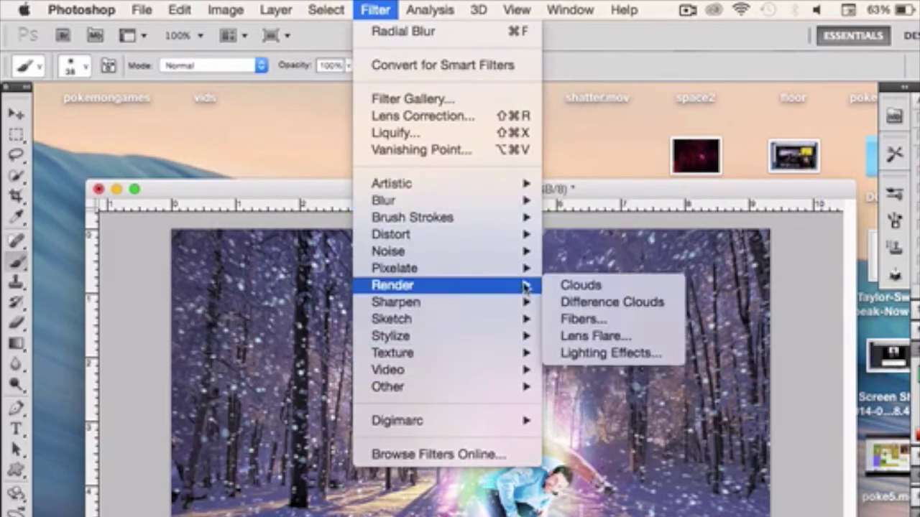
mouse_move(499, 257)
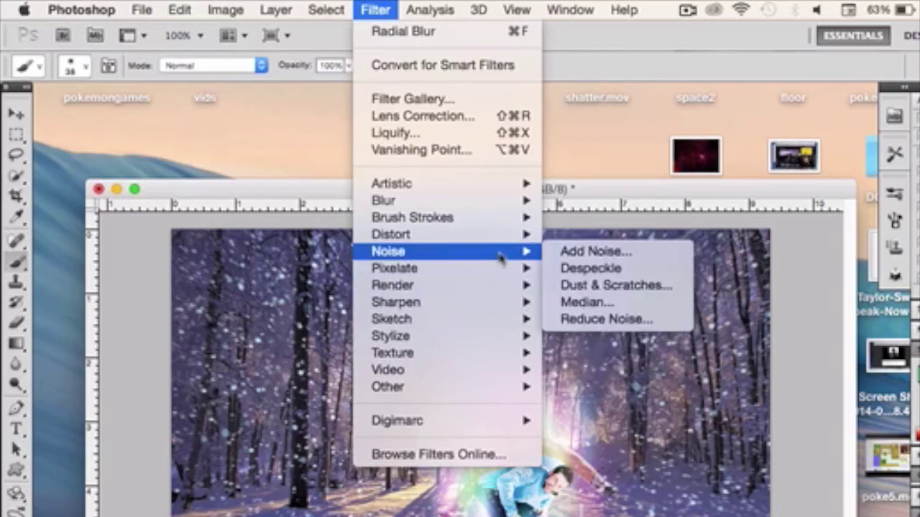
mouse_move(500, 205)
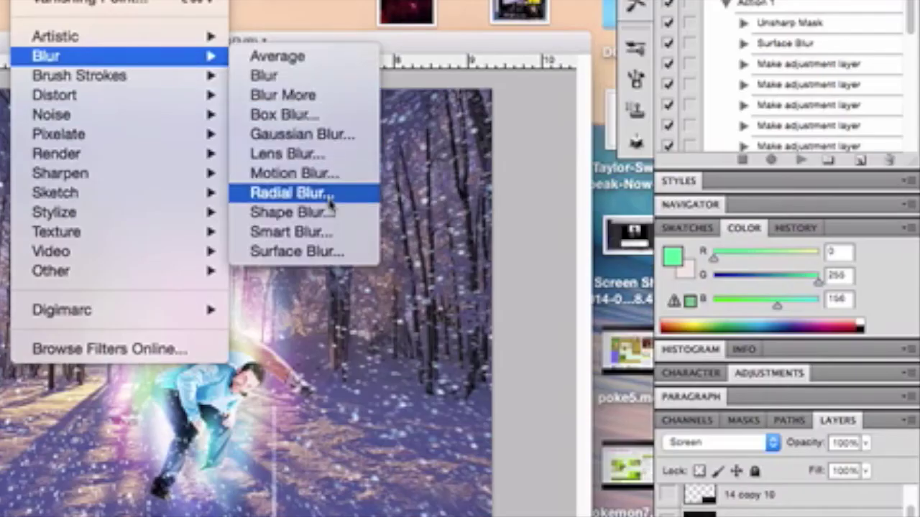
click(291, 192)
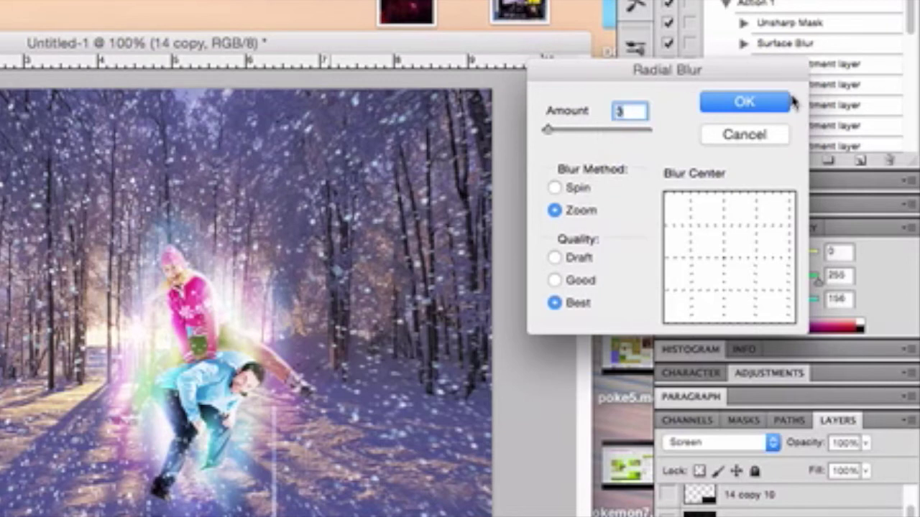
click(764, 144)
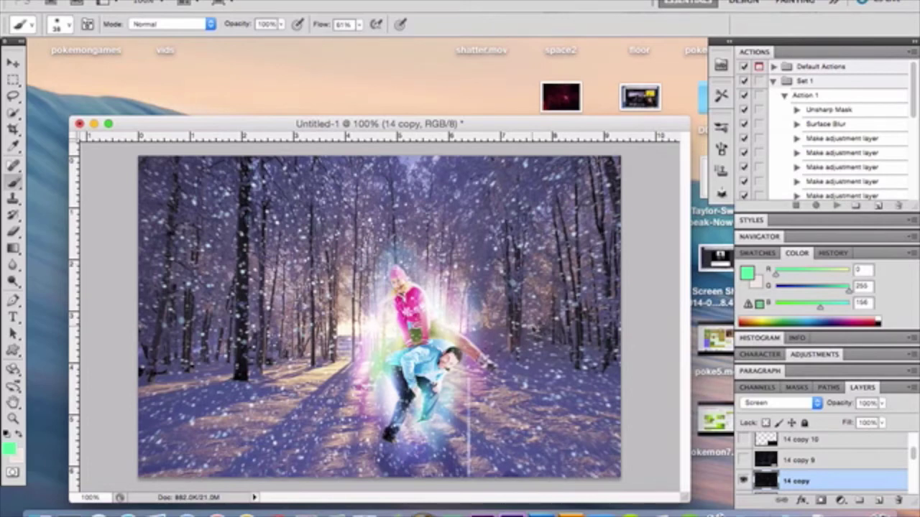
Show the remaining snow overlay layers 14 copy 9, 14 copy 10 and 14
click(799, 461)
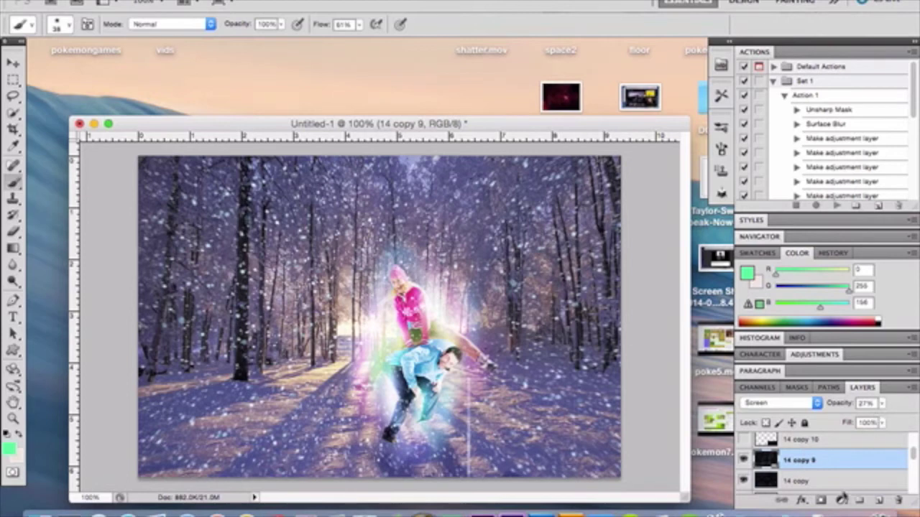
click(841, 483)
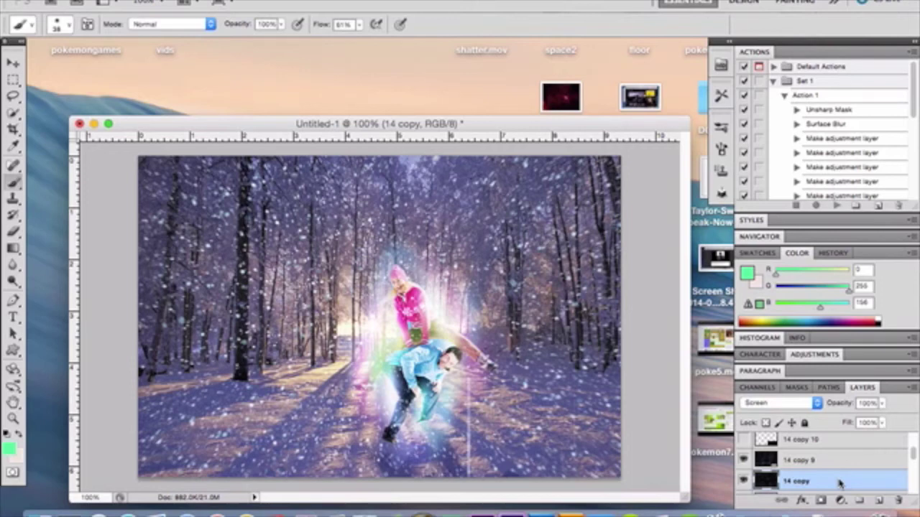
click(838, 466)
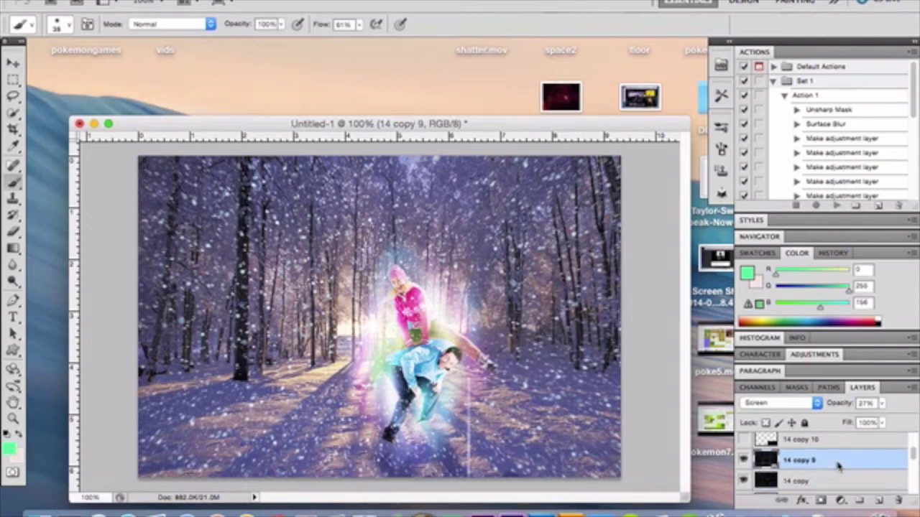
scroll(838, 465, up, 2)
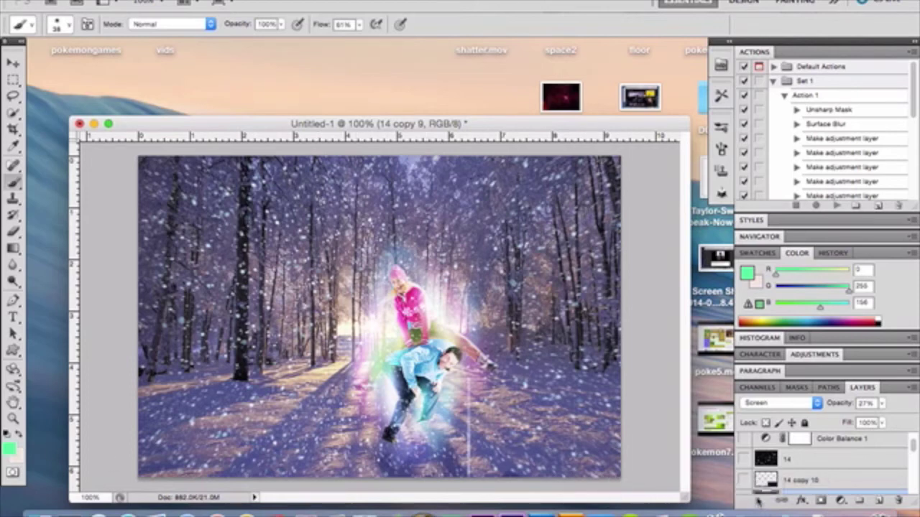
click(743, 480)
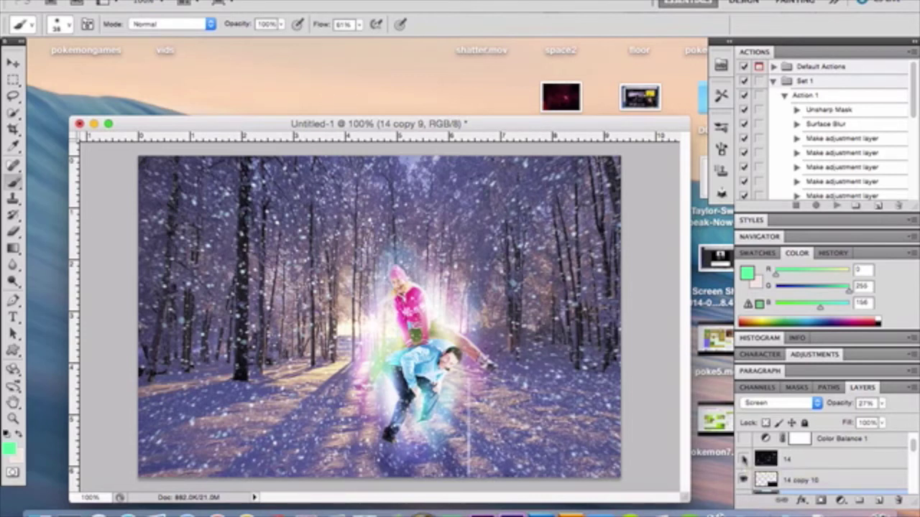
click(744, 458)
scroll(743, 459, up, 1)
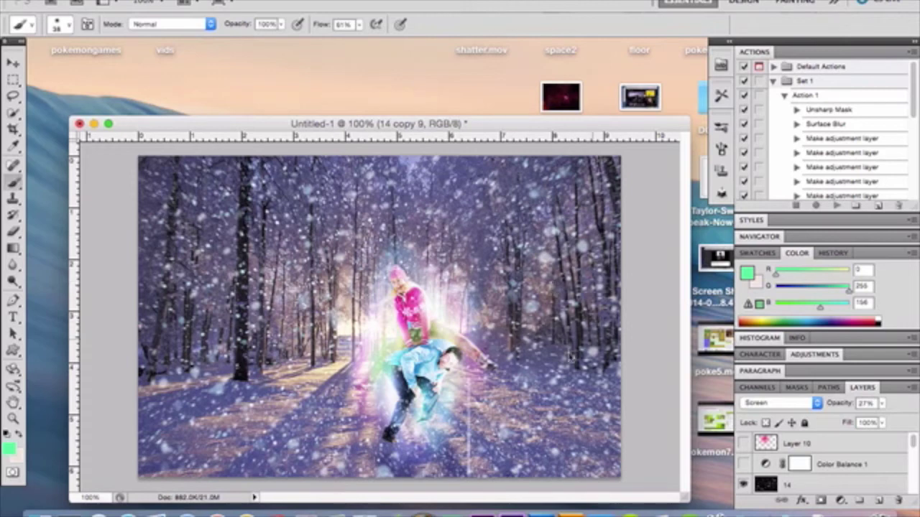
scroll(747, 442, down, 3)
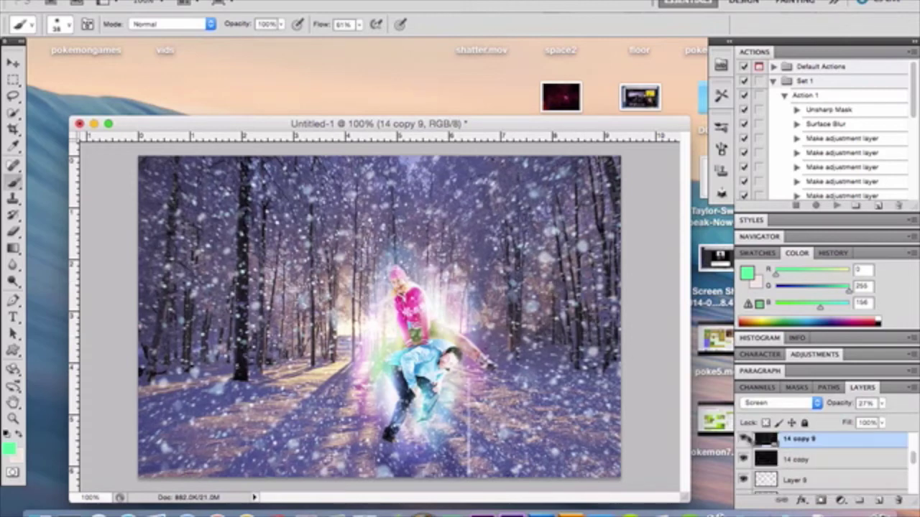
scroll(746, 437, up, 3)
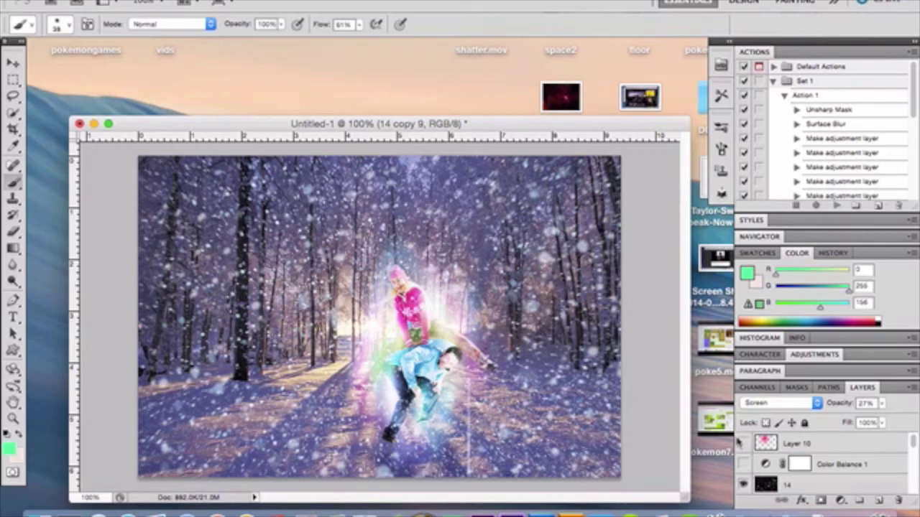
Set the Brush tool's flow to 100%
click(358, 24)
drag(363, 38, 430, 46)
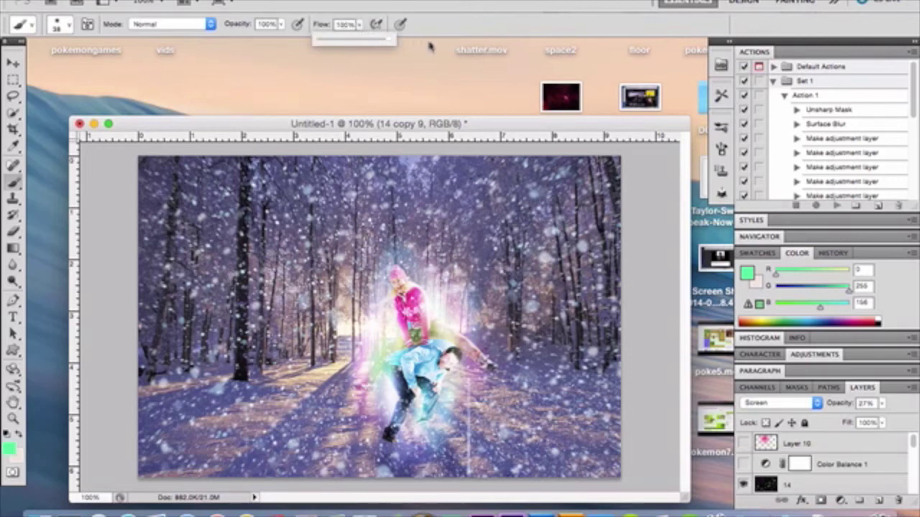
click(364, 25)
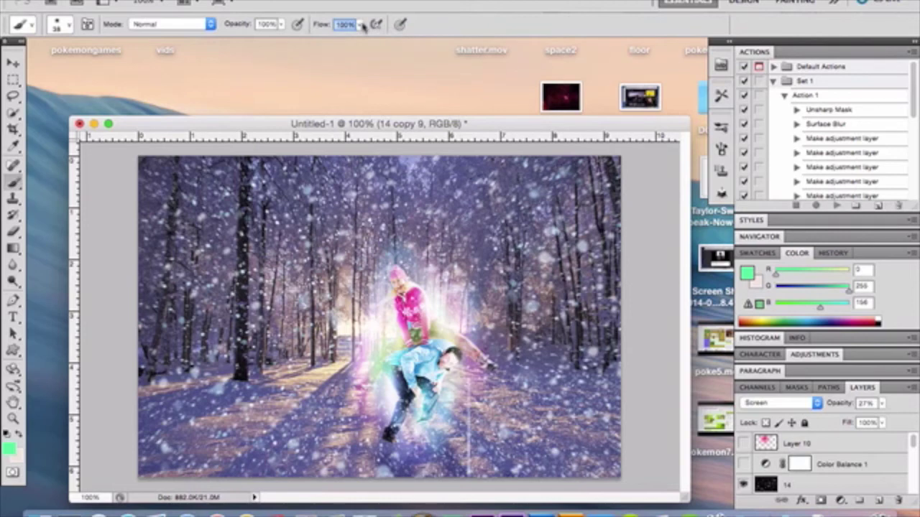
Show the pink glow on Layer 10 and make it the active layer
click(744, 444)
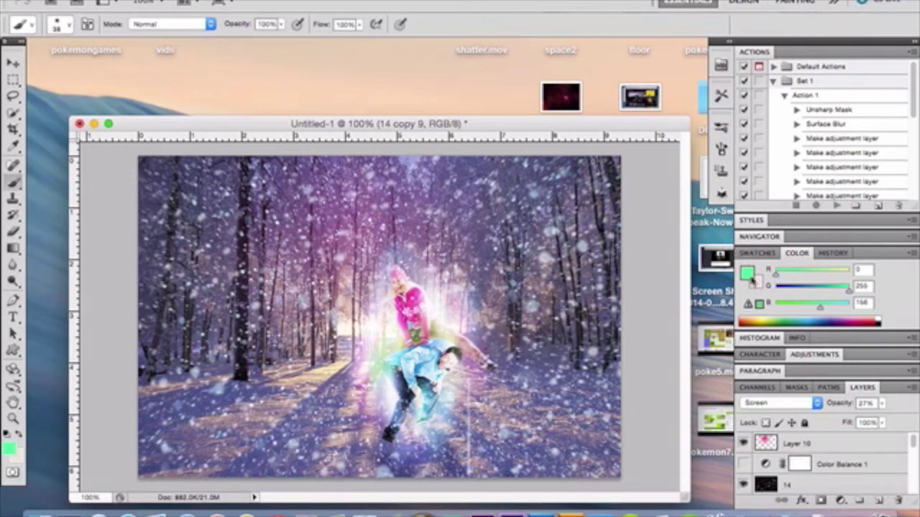
click(808, 446)
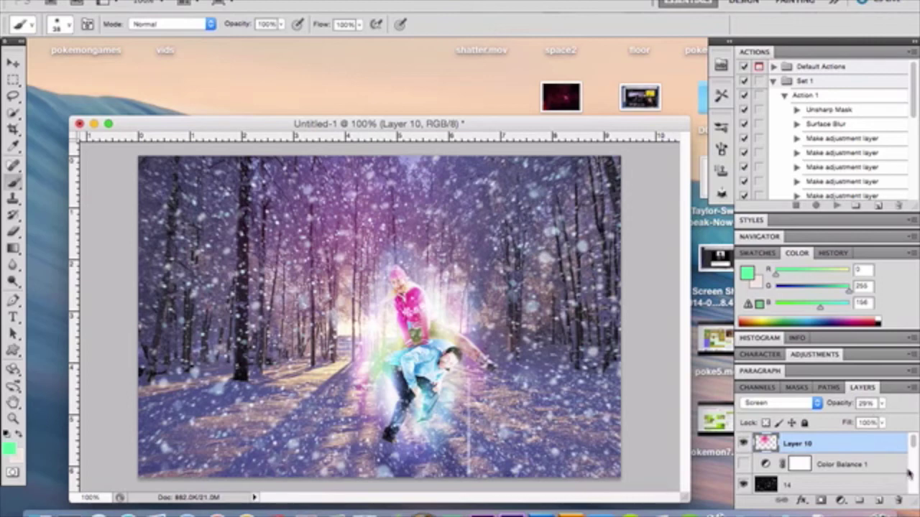
Show Color Balance 1, move it above Layer 10, and examine its Midtones colour settings
click(744, 466)
drag(885, 466, 887, 440)
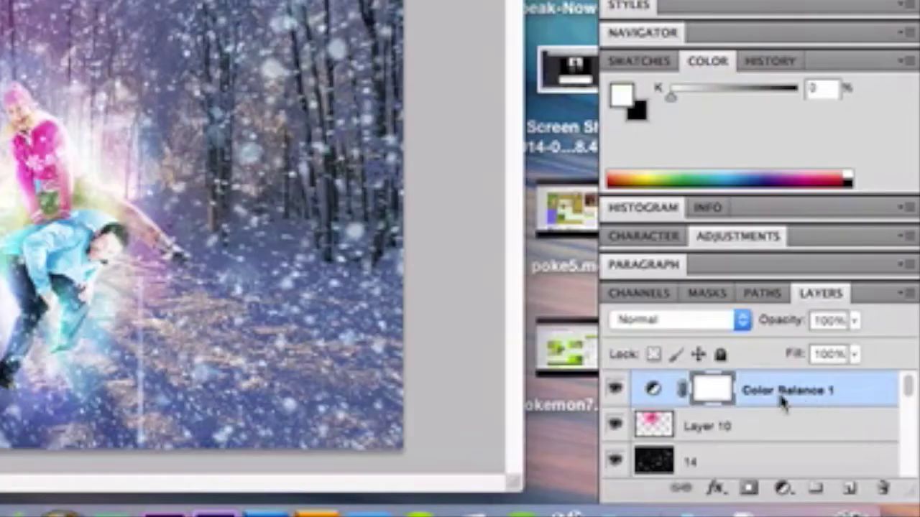
double_click(654, 390)
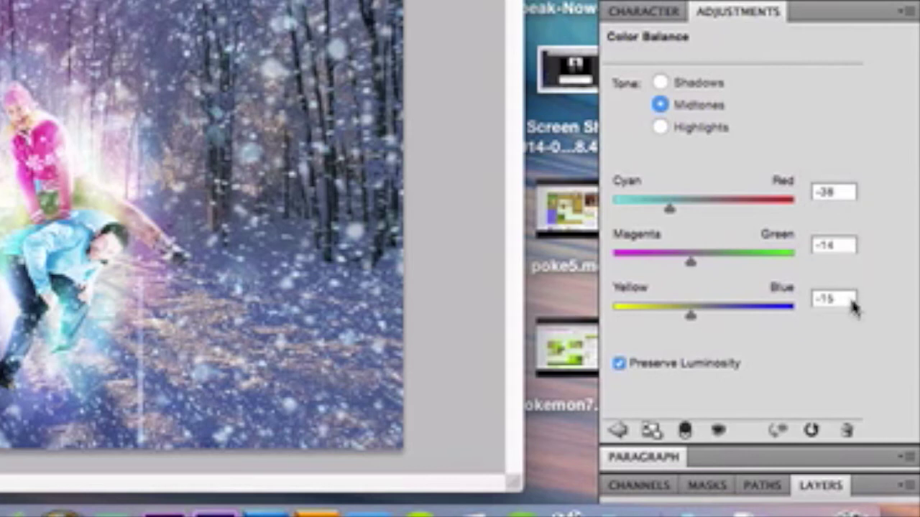
click(827, 486)
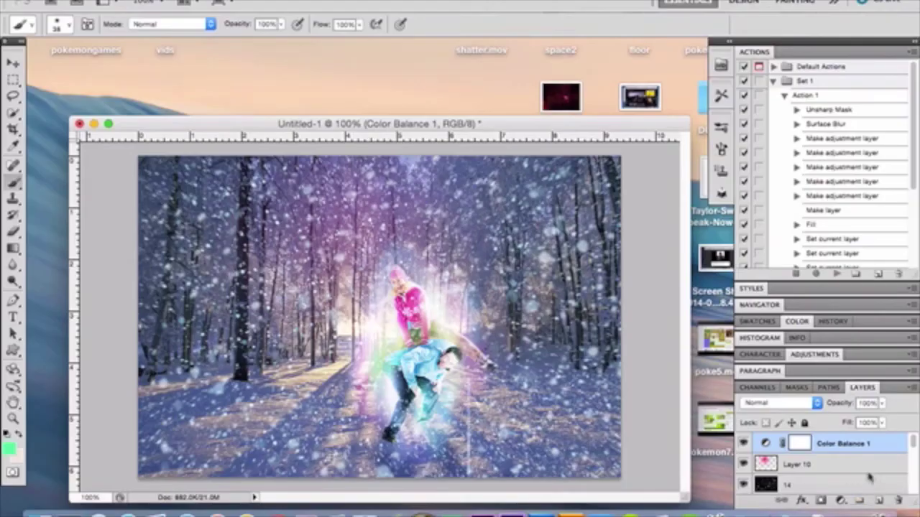
Show the Brightness/Contrast 1 adjustment between Layer 8 and Layer 5, and examine its brightness and contrast settings
drag(913, 442, 915, 474)
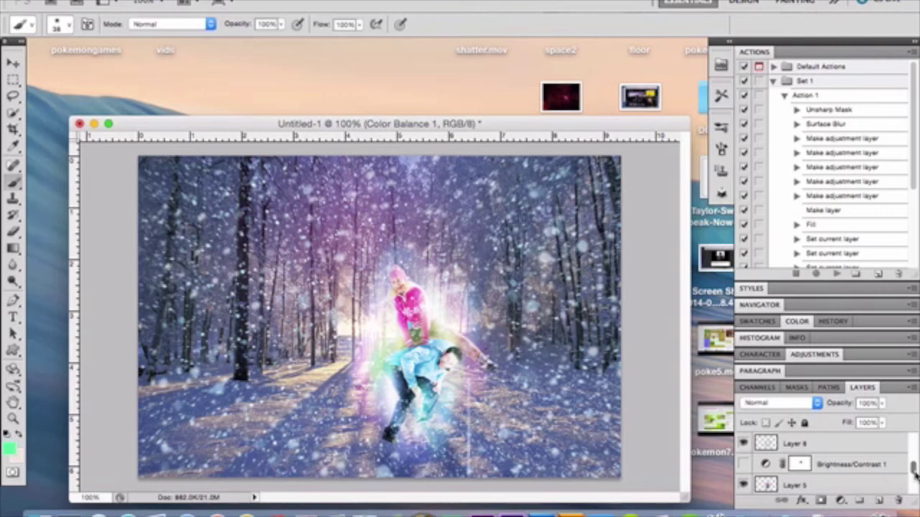
click(743, 465)
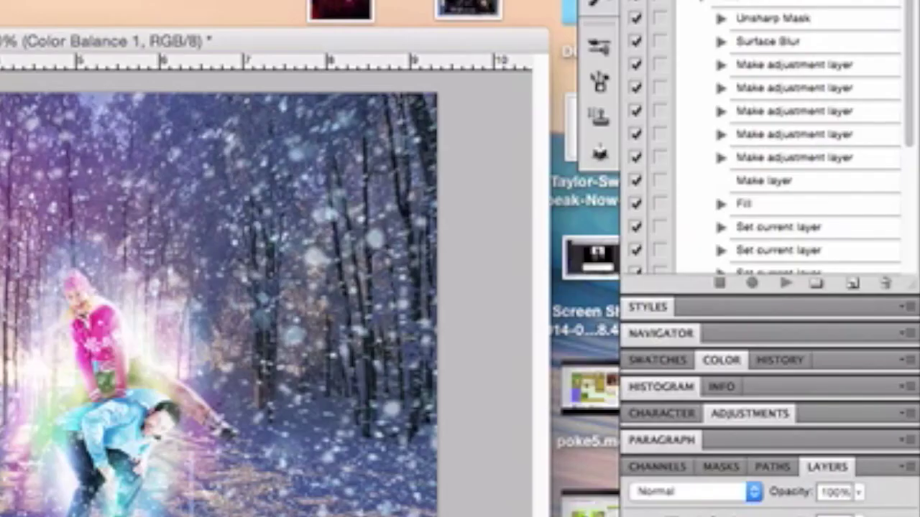
click(719, 514)
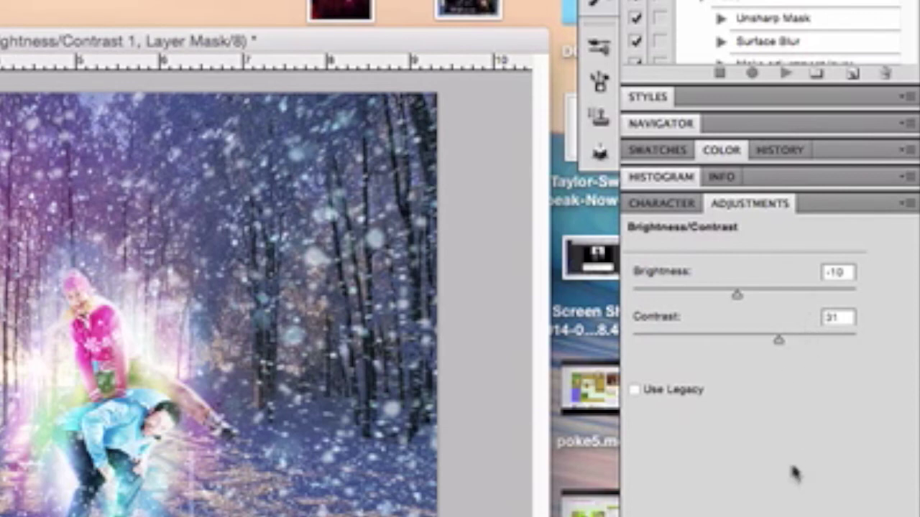
click(824, 465)
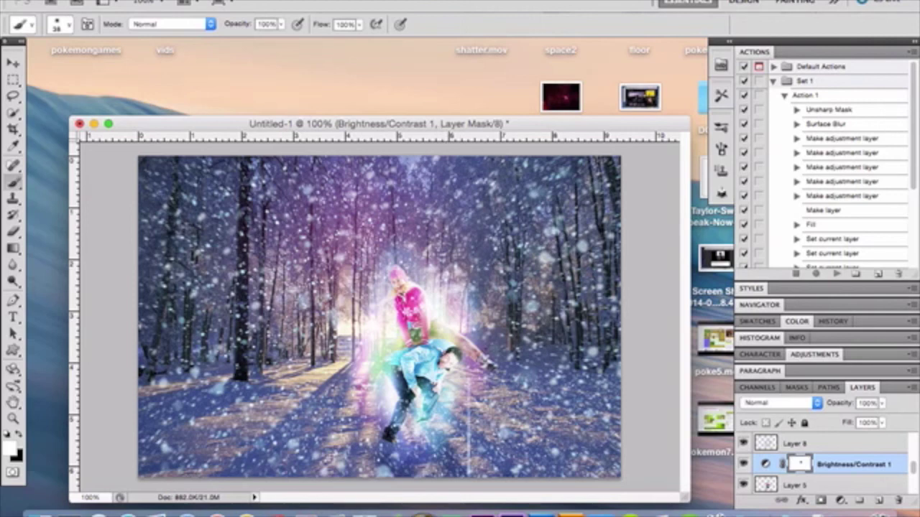
Select the Eraser tool, and switch from it to the Move tool
click(13, 216)
click(13, 231)
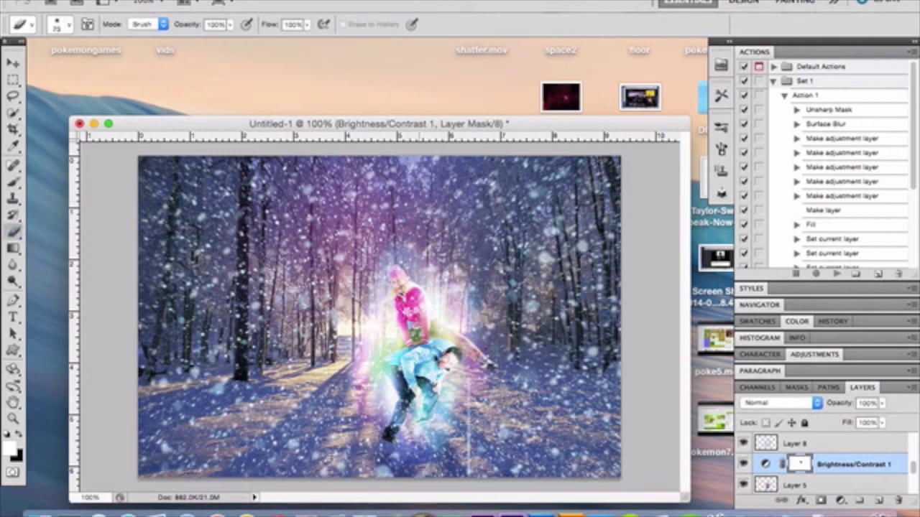
click(14, 64)
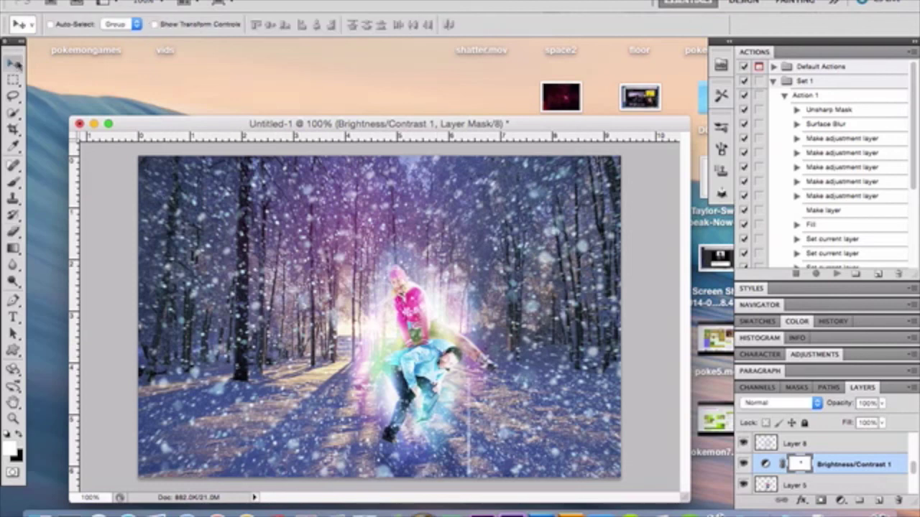